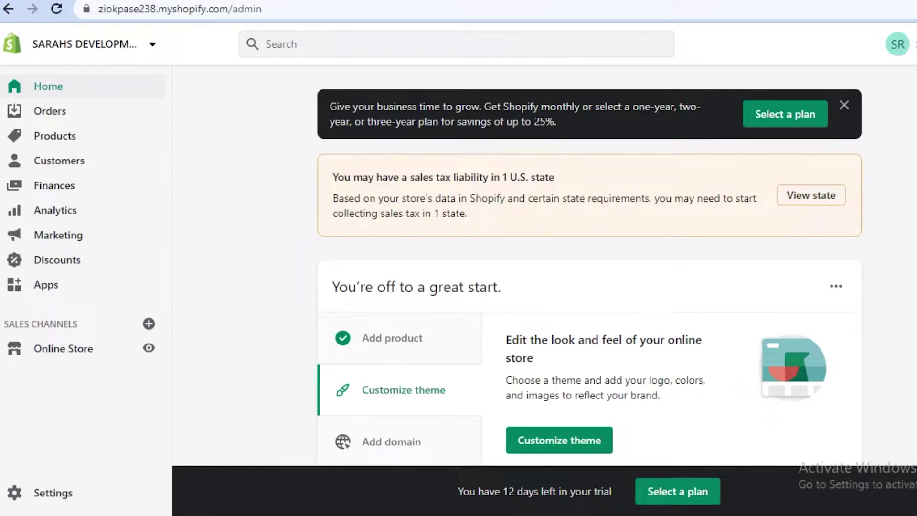
Open the shopify.com website in a new browser tab
{"action": "scroll", "coordinate": [589, 264], "scroll_direction": "down", "scroll_amount": 3}
{"action": "scroll", "coordinate": [589, 264], "scroll_direction": "up", "scroll_amount": 3}
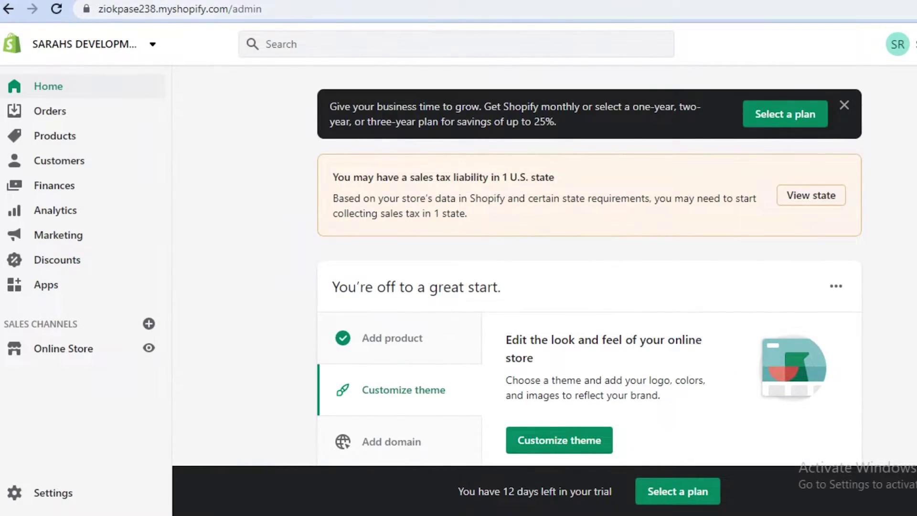
{"action": "key", "text": "ctrl+t"}
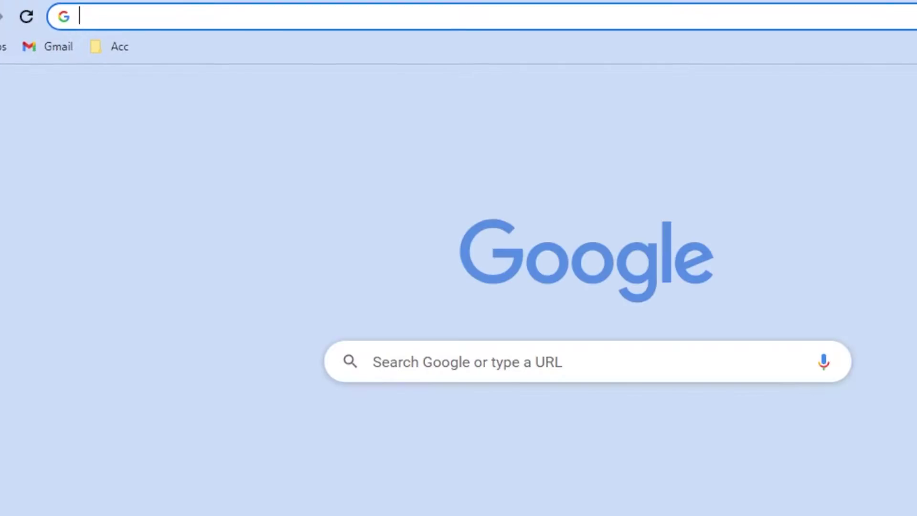
{"action": "type", "text": "SHOOP"}
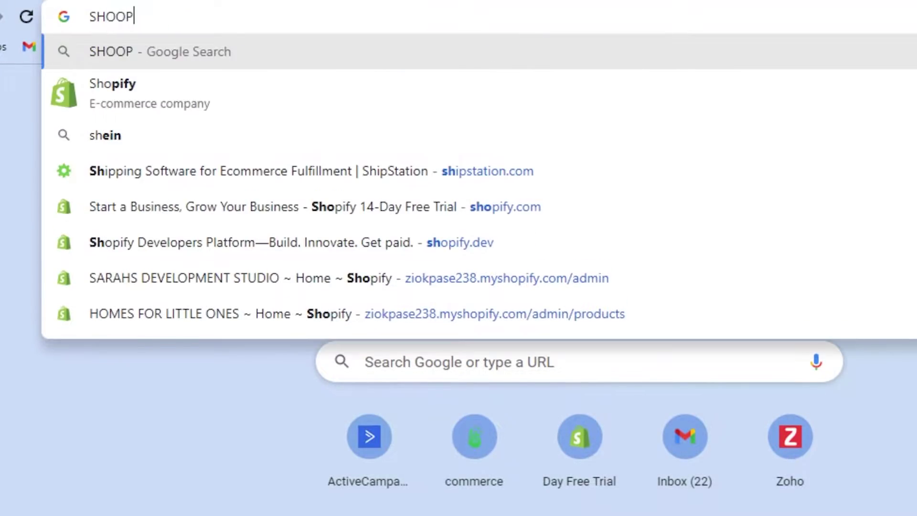
{"action": "type", "text": "IFY.CO"}
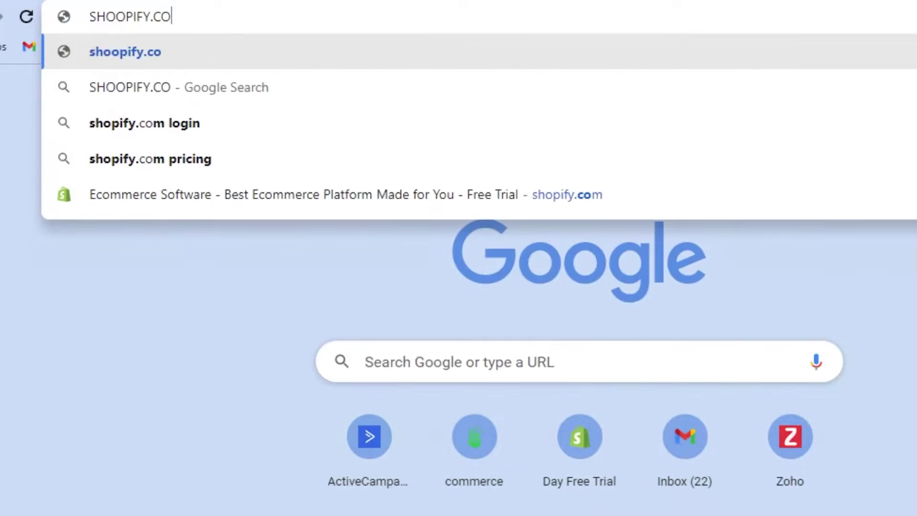
{"action": "type", "text": "M"}
{"action": "left_click", "coordinate": [202, 194]}
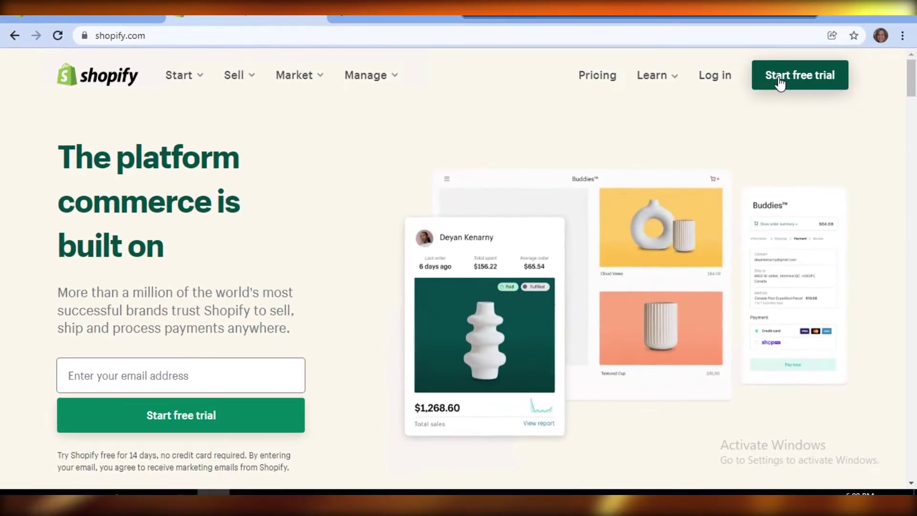
Look over the free trial sign-up form, close it, and review the Basic Shopify, Shopify and Advanced Shopify plans on the Pricing page
{"action": "left_click", "coordinate": [778, 80]}
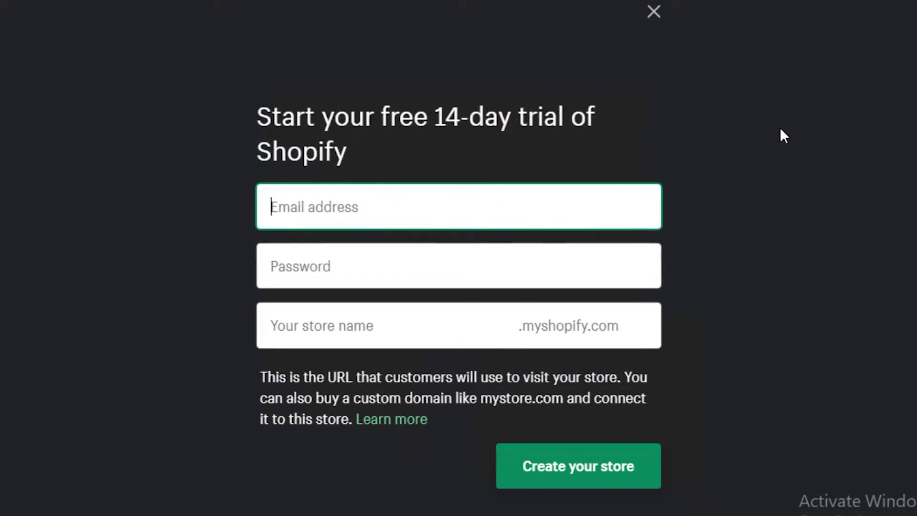
{"action": "left_click", "coordinate": [657, 15]}
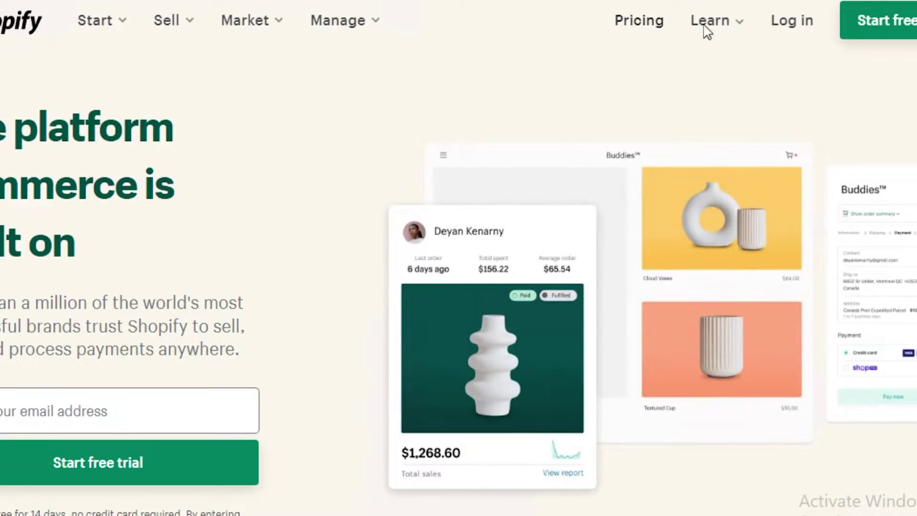
{"action": "left_click", "coordinate": [647, 30]}
{"action": "scroll", "coordinate": [849, 177], "scroll_direction": "down", "scroll_amount": 3}
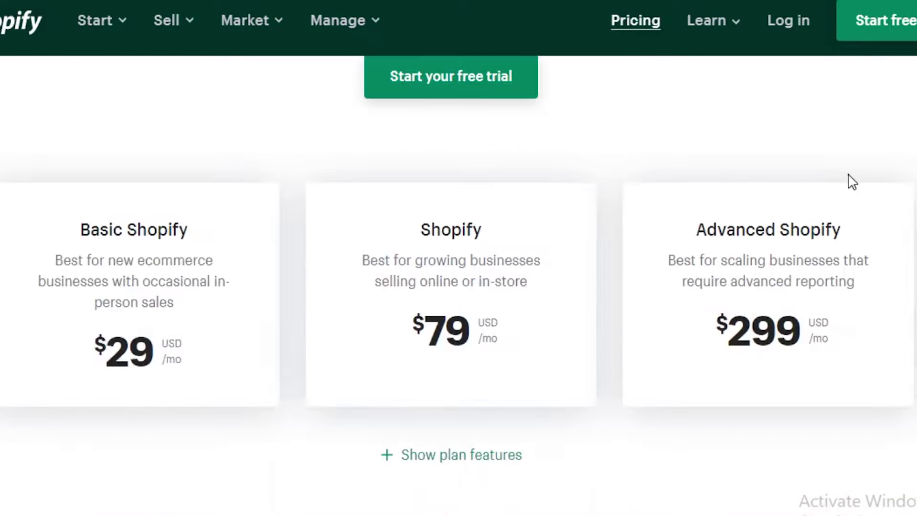
{"action": "scroll", "coordinate": [851, 181], "scroll_direction": "up", "scroll_amount": 3}
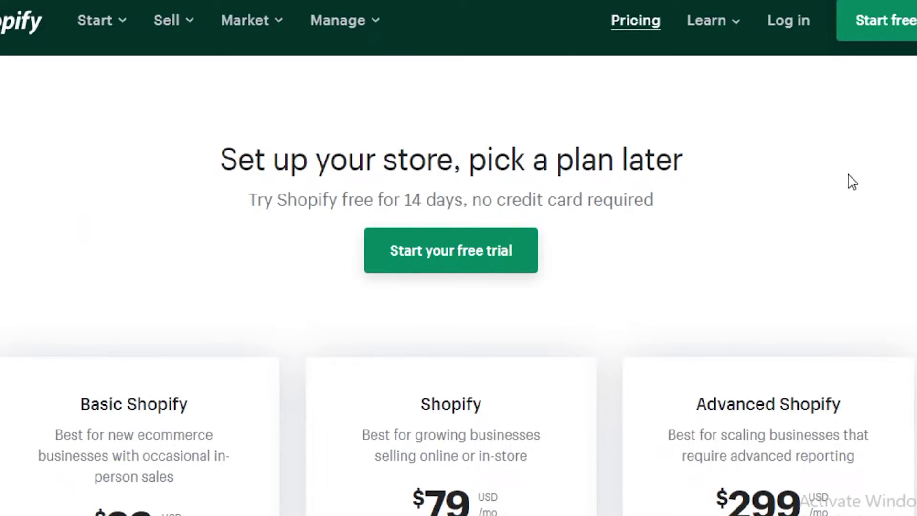
{"action": "scroll", "coordinate": [852, 182], "scroll_direction": "down", "scroll_amount": 3}
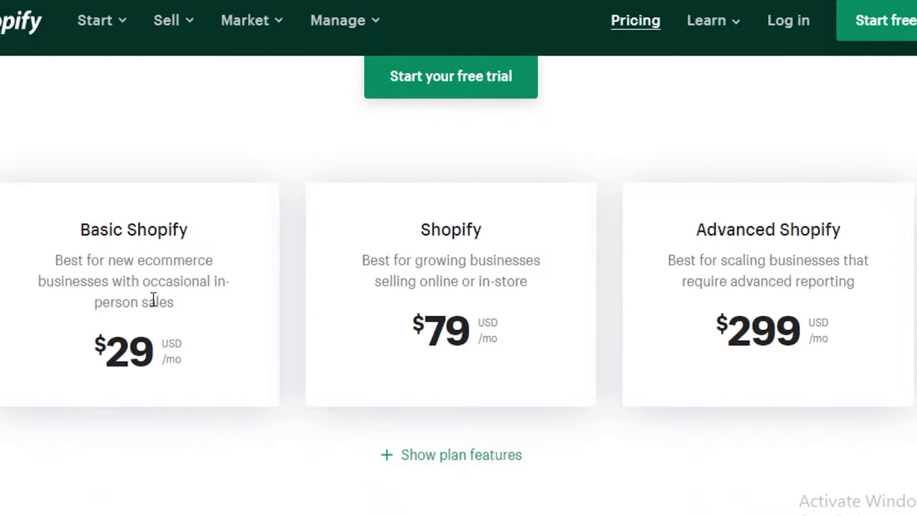
{"action": "scroll", "coordinate": [152, 306], "scroll_direction": "down", "scroll_amount": 2}
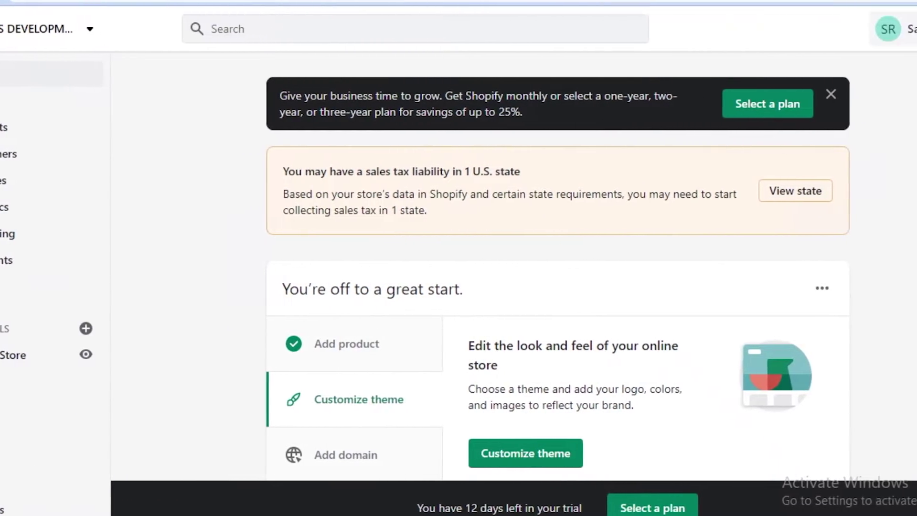
Return to the store admin and review the options of the account menu, including account management and stores
{"action": "left_click", "coordinate": [851, 37]}
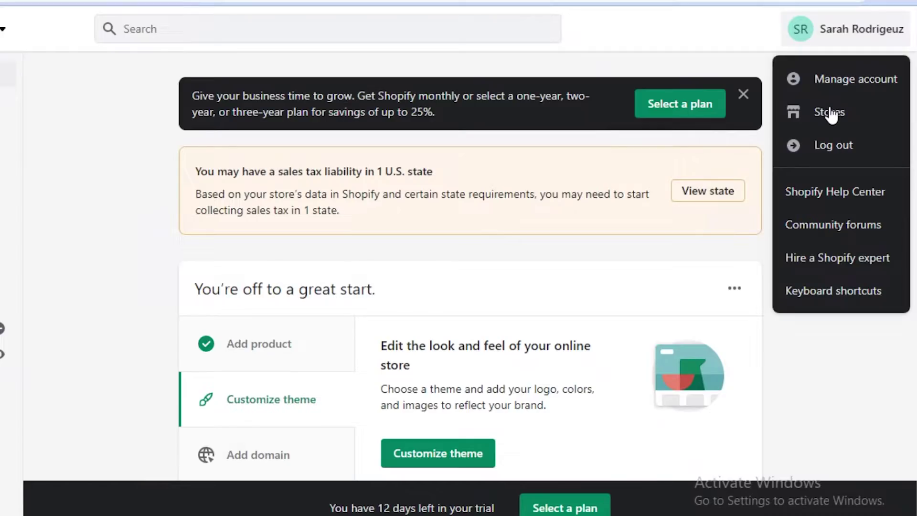
{"action": "left_click", "coordinate": [847, 19]}
{"action": "scroll", "coordinate": [875, 72], "scroll_direction": "down", "scroll_amount": 5}
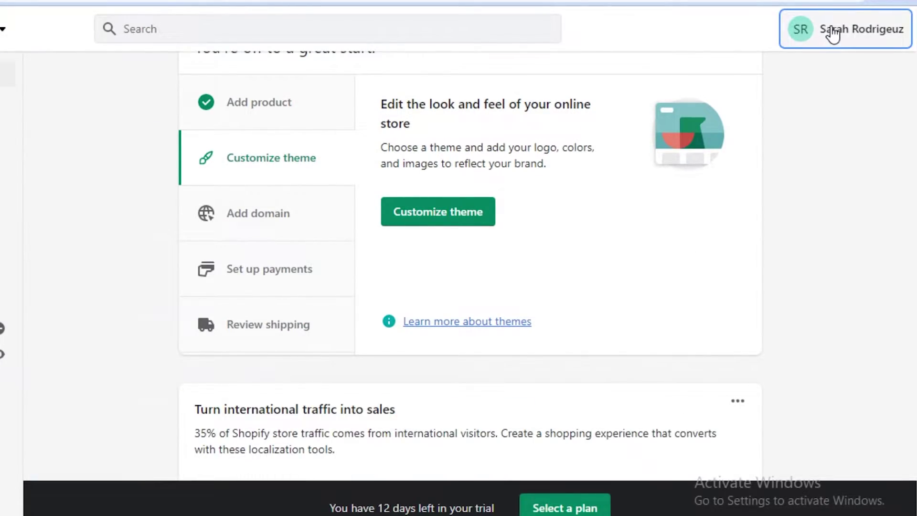
{"action": "left_click", "coordinate": [831, 34]}
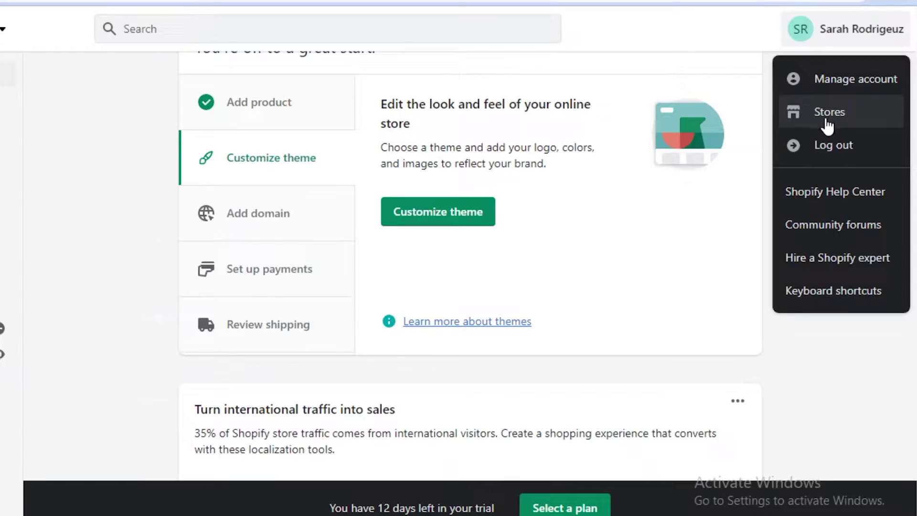
{"action": "left_click", "coordinate": [816, 33]}
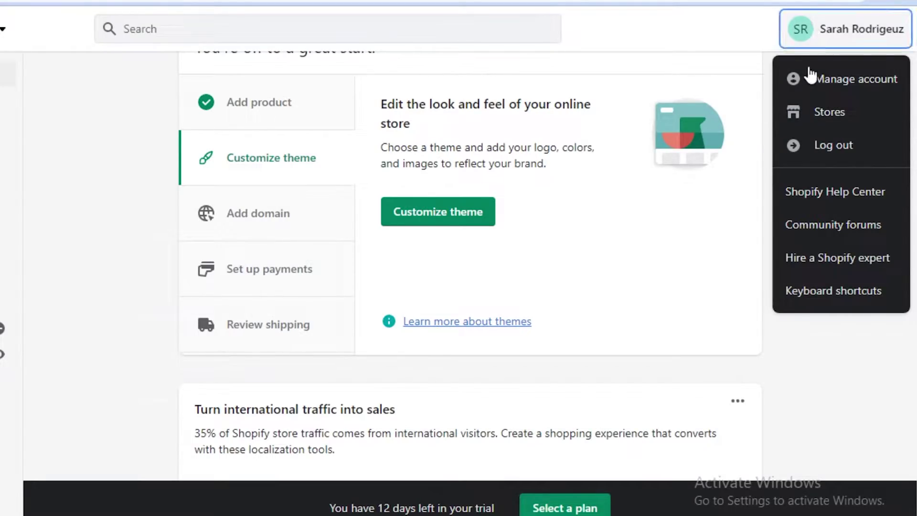
{"action": "scroll", "coordinate": [790, 225], "scroll_direction": "up", "scroll_amount": 3}
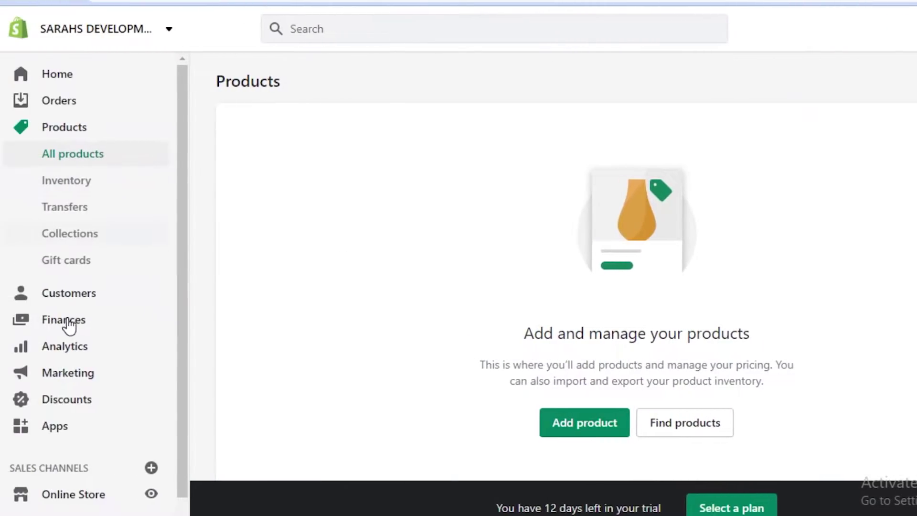
Examine the Analytics overview dashboard and open the store's Reports page
{"action": "left_click", "coordinate": [63, 353]}
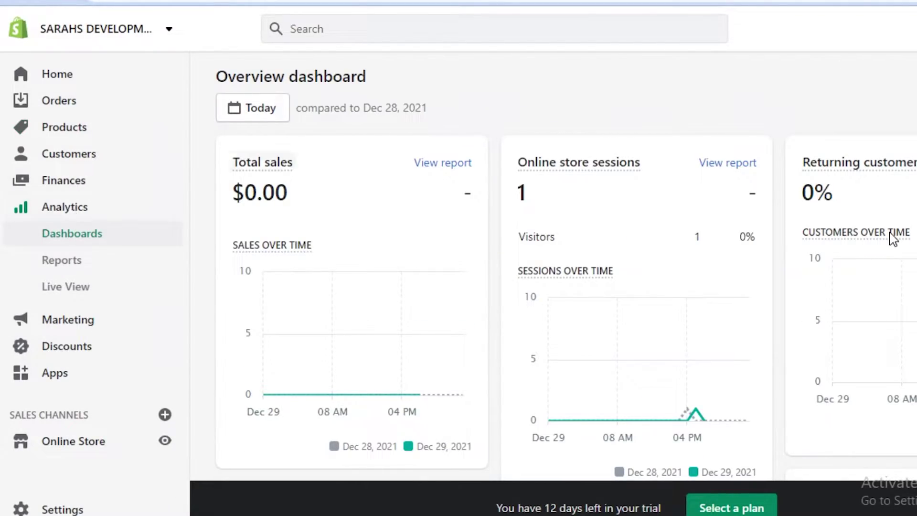
{"action": "mouse_move", "coordinate": [891, 239]}
{"action": "left_click", "coordinate": [66, 270]}
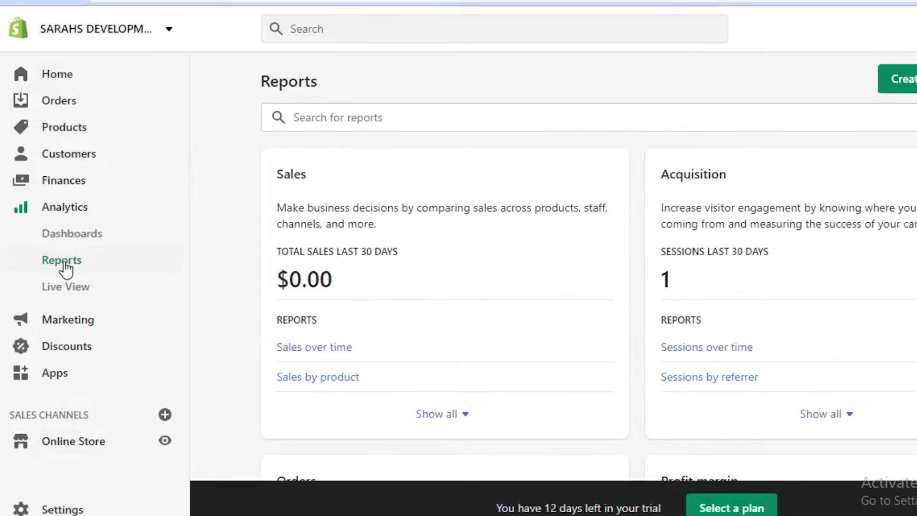
{"action": "scroll", "coordinate": [860, 123], "scroll_direction": "down", "scroll_amount": 3}
{"action": "scroll", "coordinate": [860, 122], "scroll_direction": "up", "scroll_amount": 3}
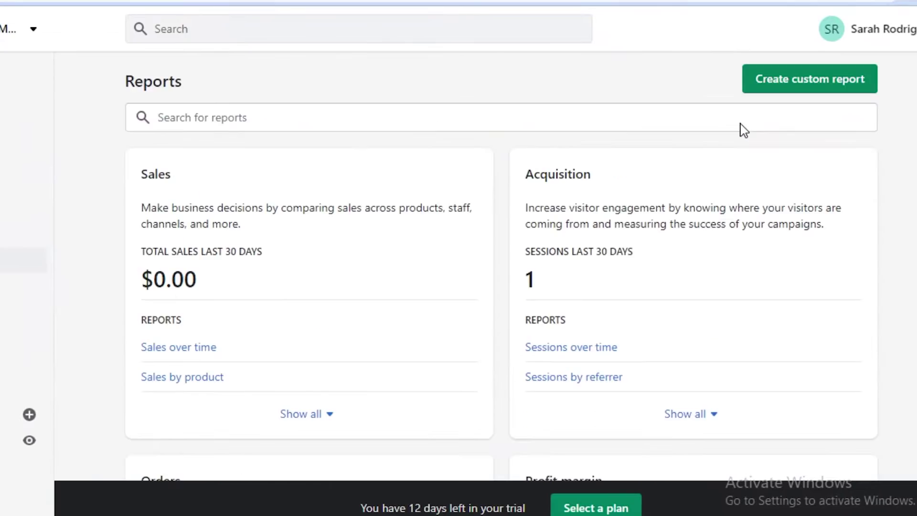
Expand the Sales category on the Reports page and look through its full list of reports
{"action": "scroll", "coordinate": [260, 250], "scroll_direction": "down", "scroll_amount": 2}
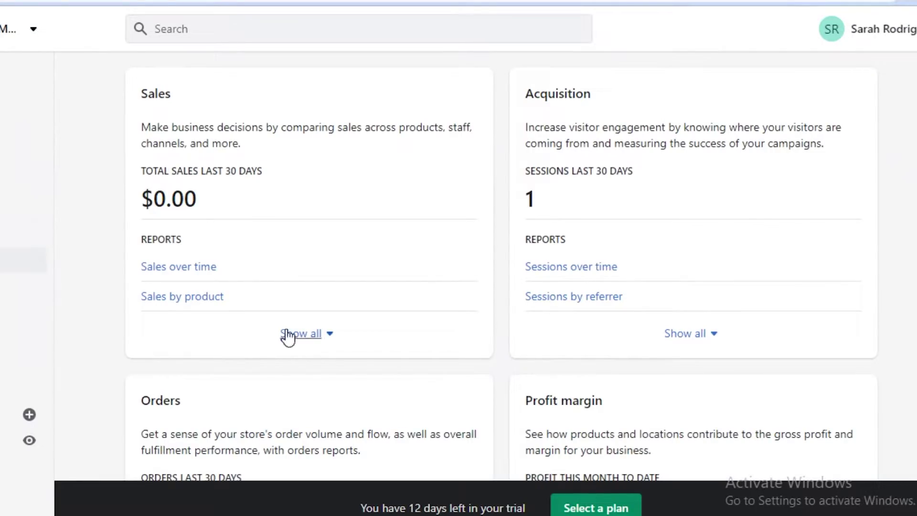
{"action": "left_click", "coordinate": [287, 334]}
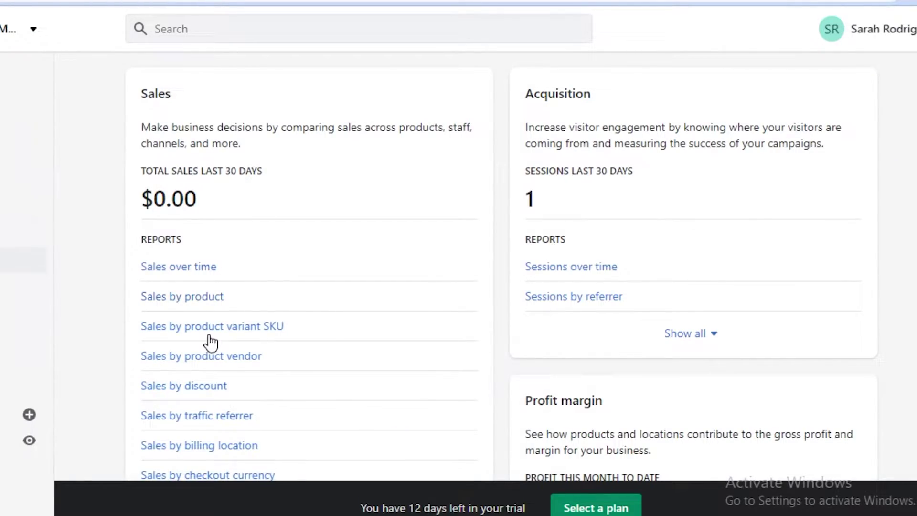
{"action": "scroll", "coordinate": [241, 363], "scroll_direction": "down", "scroll_amount": 2}
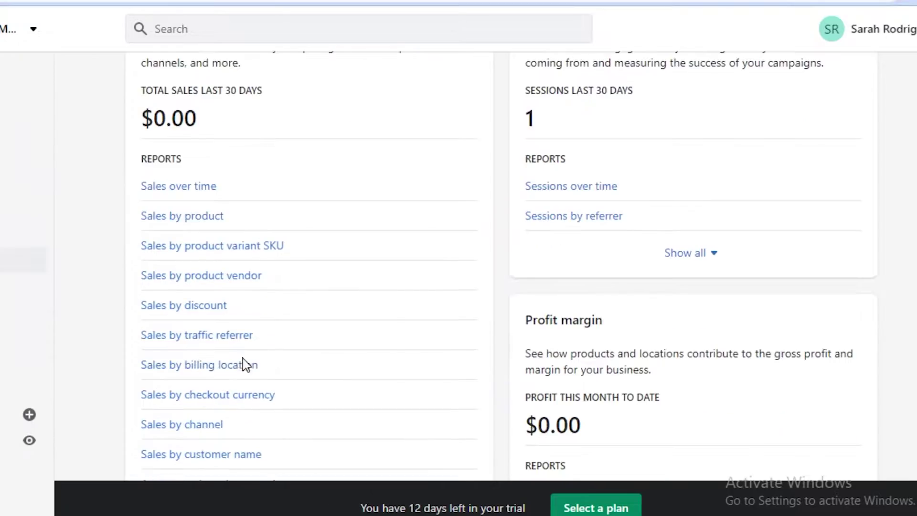
{"action": "scroll", "coordinate": [250, 350], "scroll_direction": "down", "scroll_amount": 2}
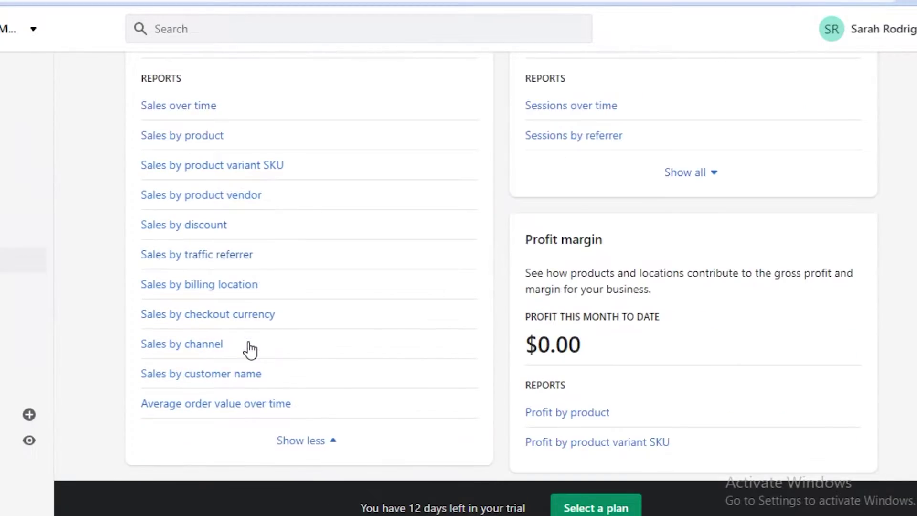
Examine the Orders, Behavior, Customers and Profit margin categories on the Reports page and compare them with the Sales and Acquisition reports
{"action": "scroll", "coordinate": [821, 215], "scroll_direction": "down", "scroll_amount": 8}
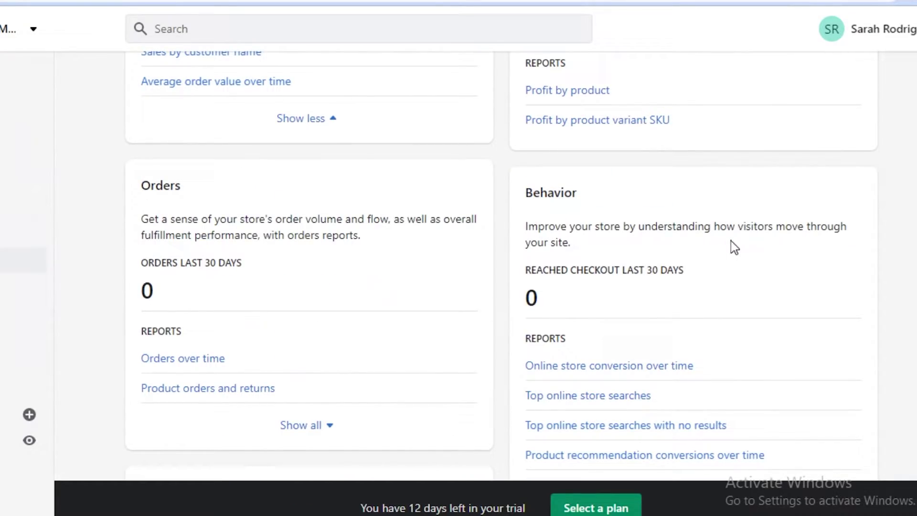
{"action": "scroll", "coordinate": [625, 180], "scroll_direction": "down", "scroll_amount": 2}
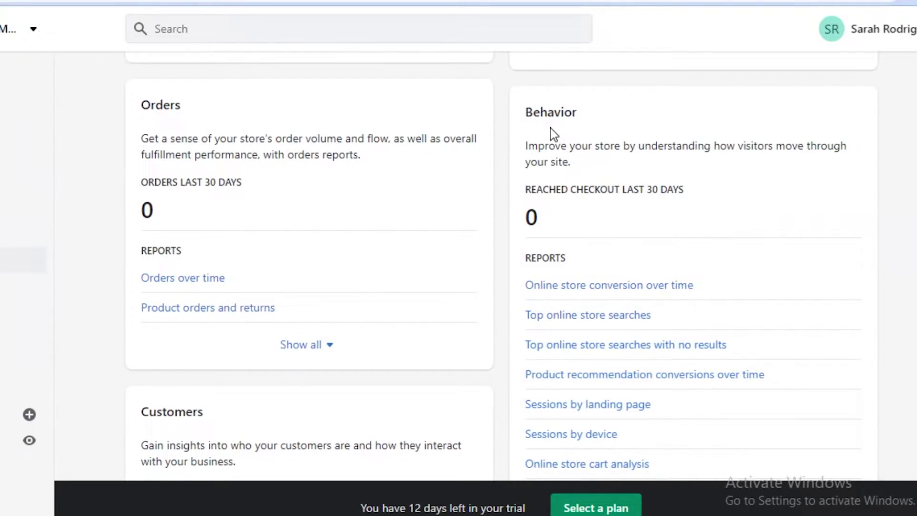
{"action": "scroll", "coordinate": [550, 128], "scroll_direction": "down", "scroll_amount": 2}
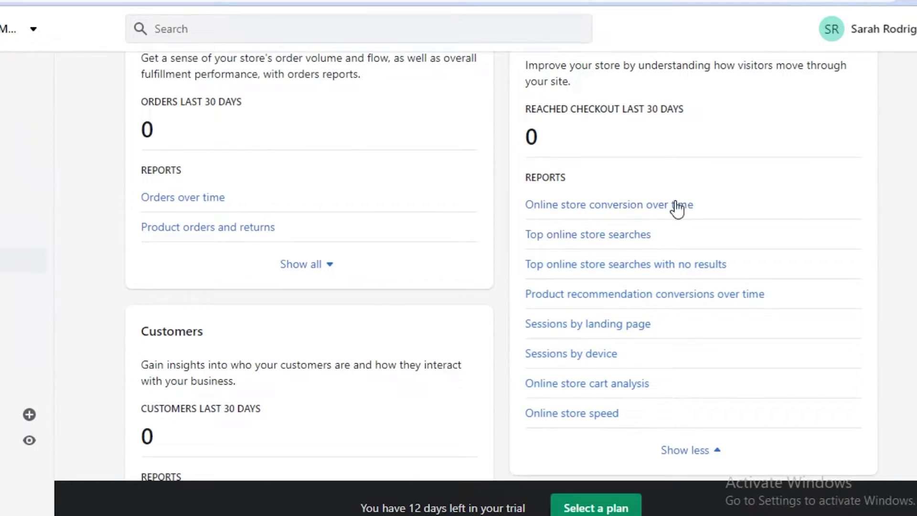
{"action": "scroll", "coordinate": [629, 175], "scroll_direction": "up", "scroll_amount": 2}
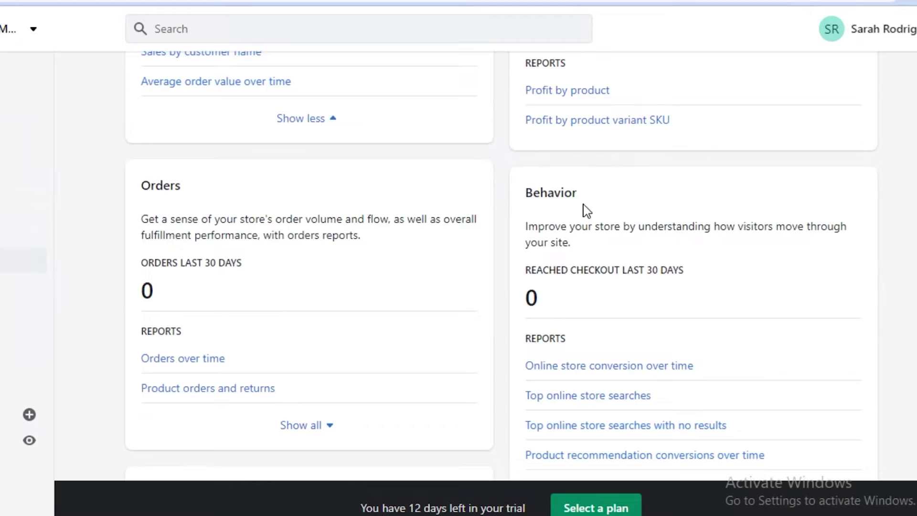
{"action": "scroll", "coordinate": [583, 210], "scroll_direction": "down", "scroll_amount": 1}
{"action": "scroll", "coordinate": [584, 225], "scroll_direction": "down", "scroll_amount": 3}
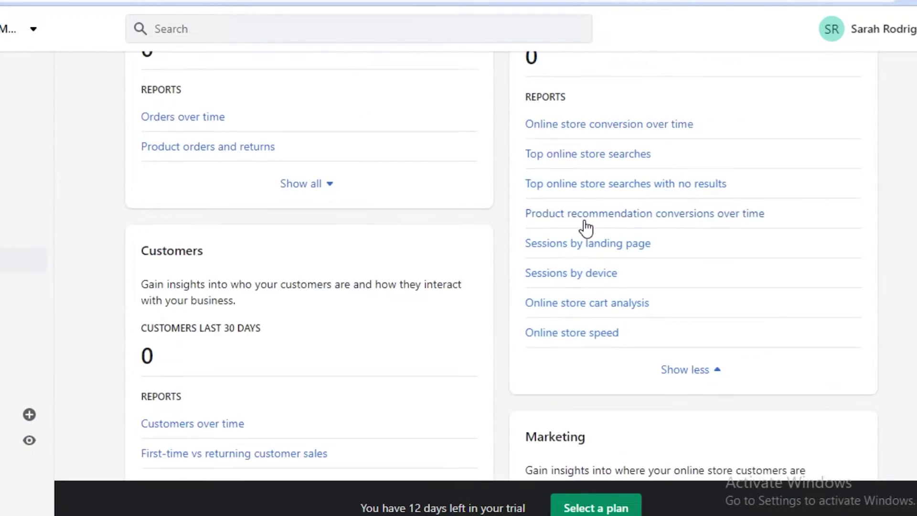
{"action": "scroll", "coordinate": [619, 219], "scroll_direction": "up", "scroll_amount": 2}
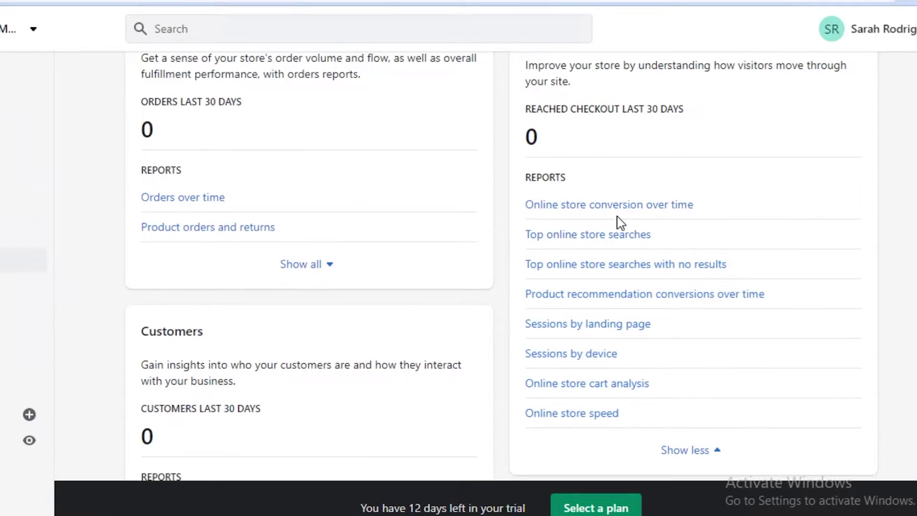
{"action": "scroll", "coordinate": [871, 287], "scroll_direction": "up", "scroll_amount": 2}
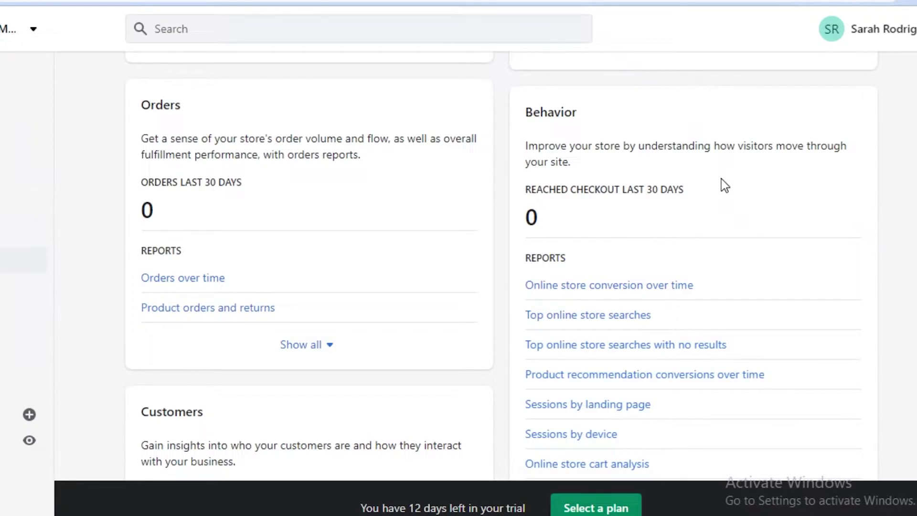
{"action": "scroll", "coordinate": [769, 193], "scroll_direction": "up", "scroll_amount": 7}
{"action": "scroll", "coordinate": [755, 208], "scroll_direction": "up", "scroll_amount": 5}
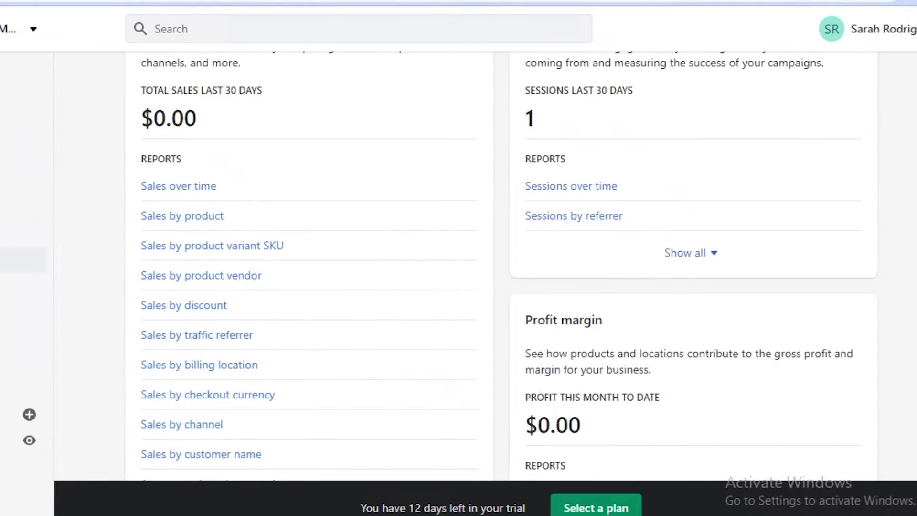
{"action": "scroll", "coordinate": [501, 265], "scroll_direction": "up", "scroll_amount": 2}
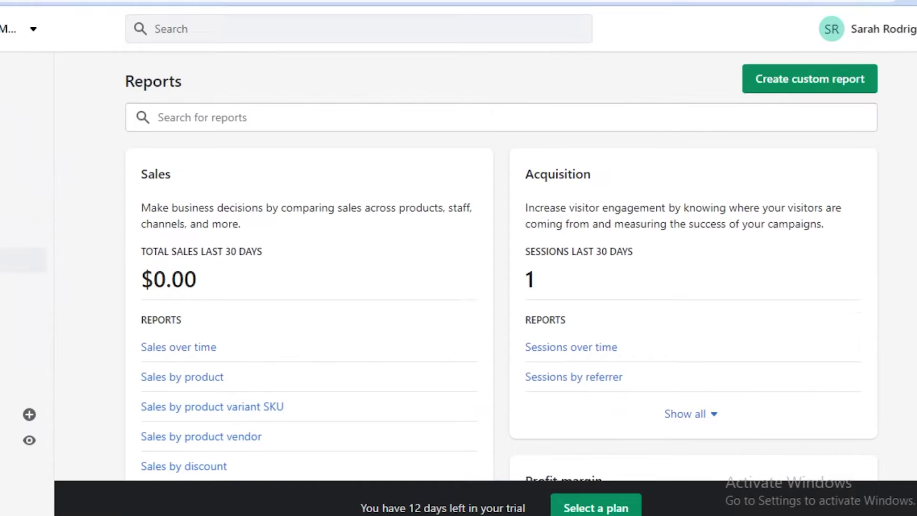
{"action": "scroll", "coordinate": [501, 264], "scroll_direction": "down", "scroll_amount": 13}
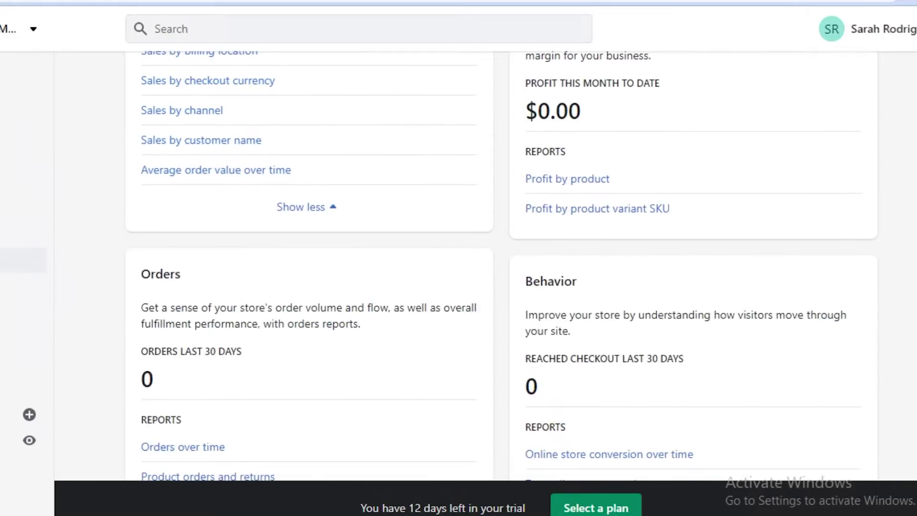
{"action": "scroll", "coordinate": [914, 314], "scroll_direction": "down", "scroll_amount": 6}
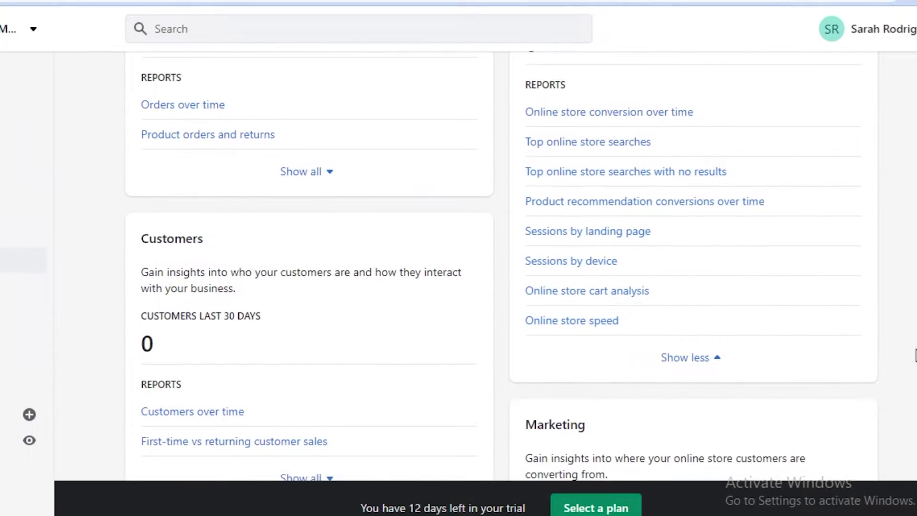
{"action": "scroll", "coordinate": [501, 265], "scroll_direction": "up", "scroll_amount": 13}
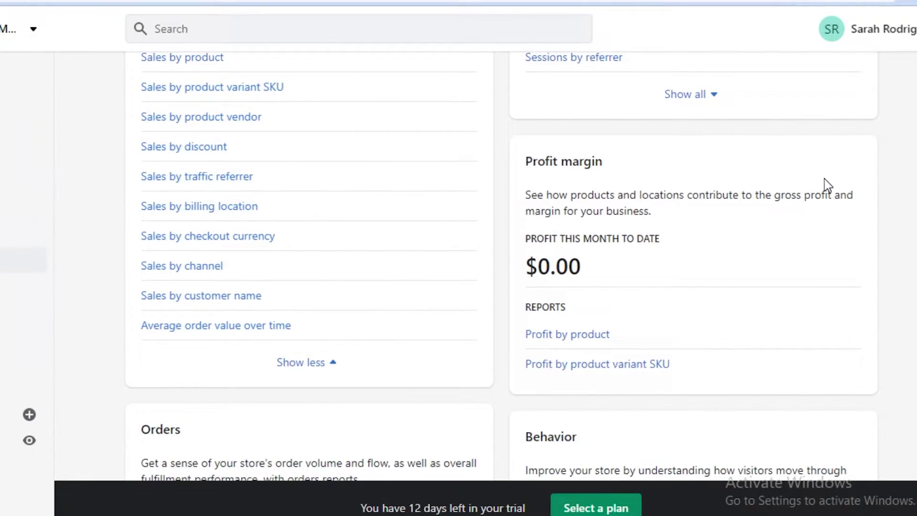
Finish viewing the reports and open the Online Store channel's Themes page with its list of sub-pages
{"action": "scroll", "coordinate": [828, 185], "scroll_direction": "down", "scroll_amount": 7}
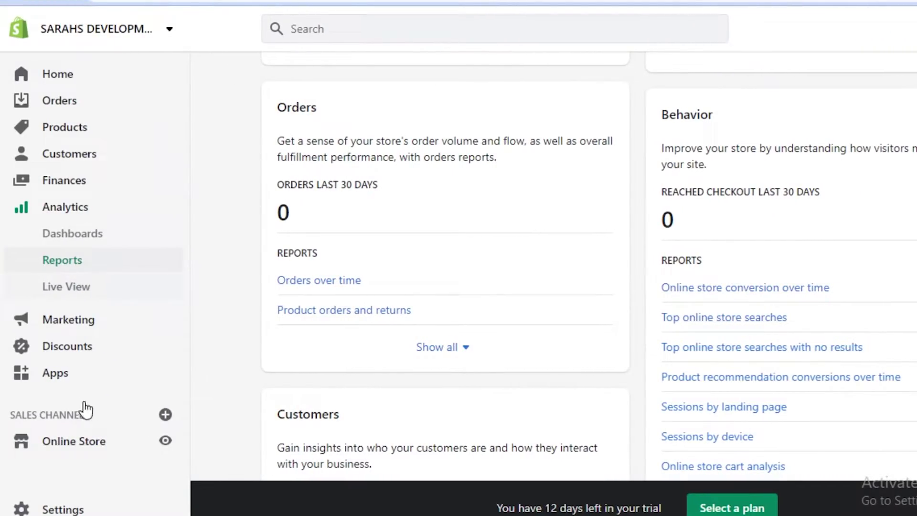
{"action": "left_click", "coordinate": [78, 444]}
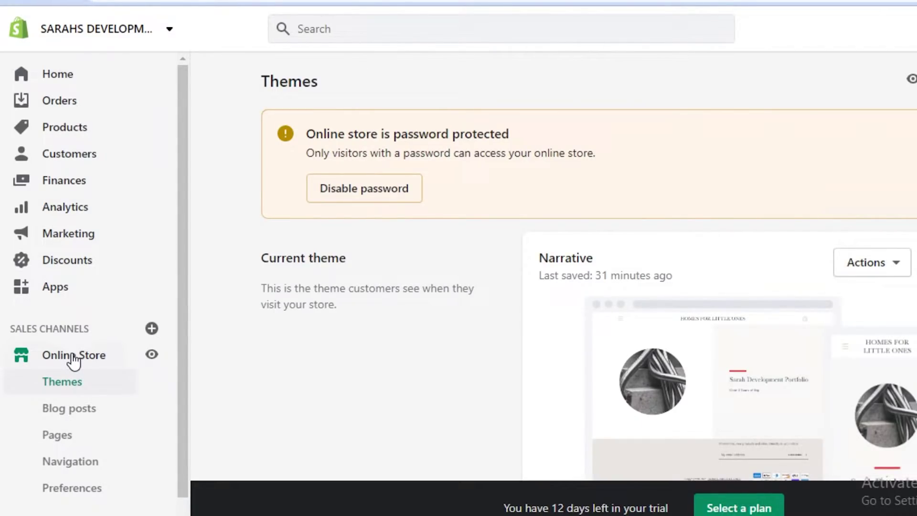
{"action": "scroll", "coordinate": [73, 420], "scroll_direction": "down", "scroll_amount": 1}
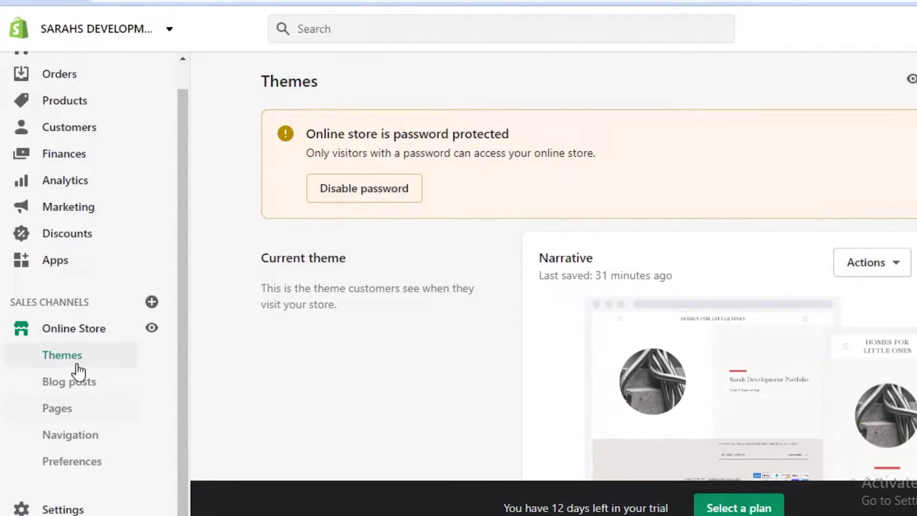
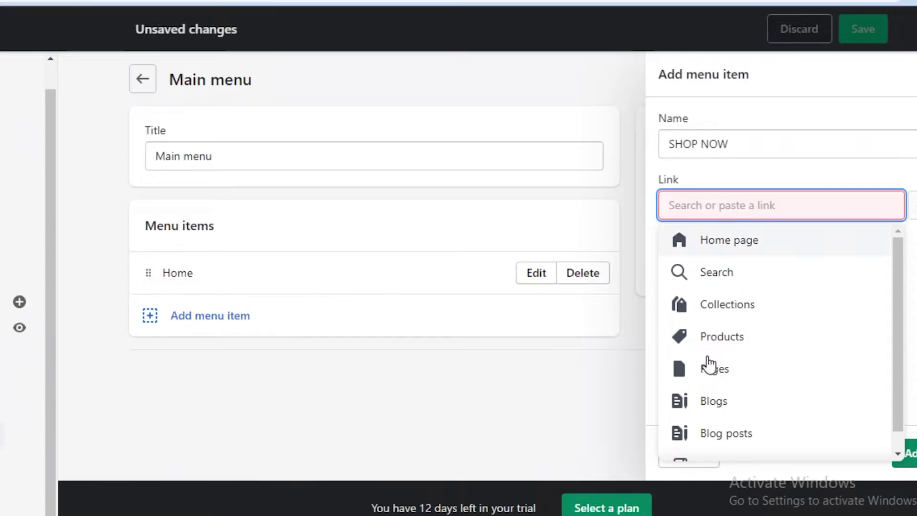
Link the SHOP NOW menu item to All collections and add it to the Main menu
{"action": "left_click", "coordinate": [712, 339]}
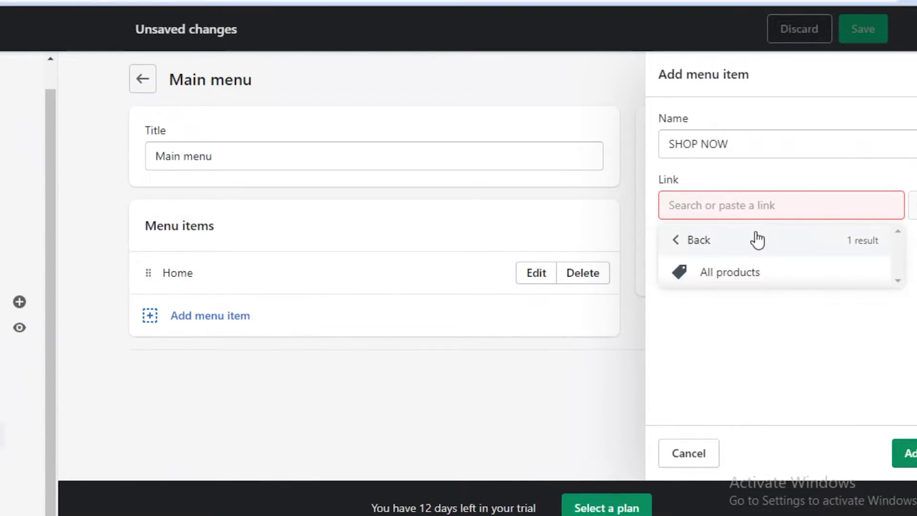
{"action": "left_click", "coordinate": [704, 241]}
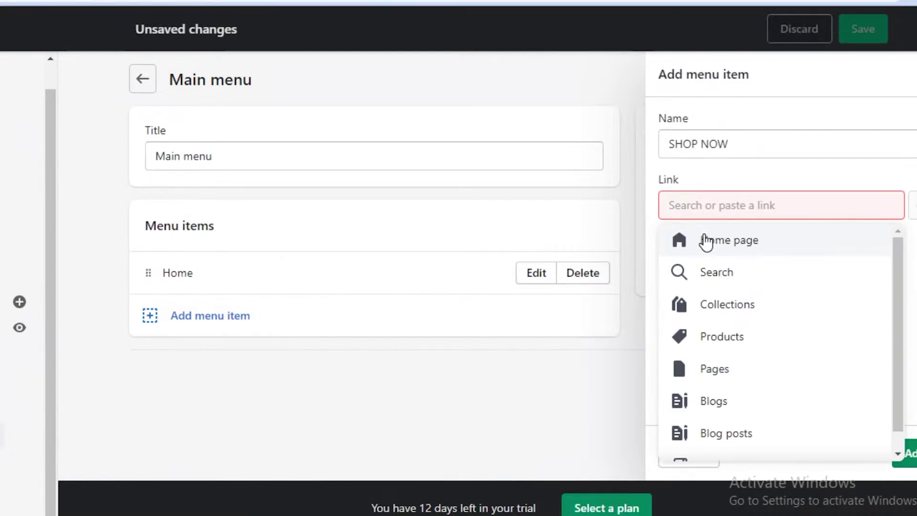
{"action": "left_click", "coordinate": [725, 313]}
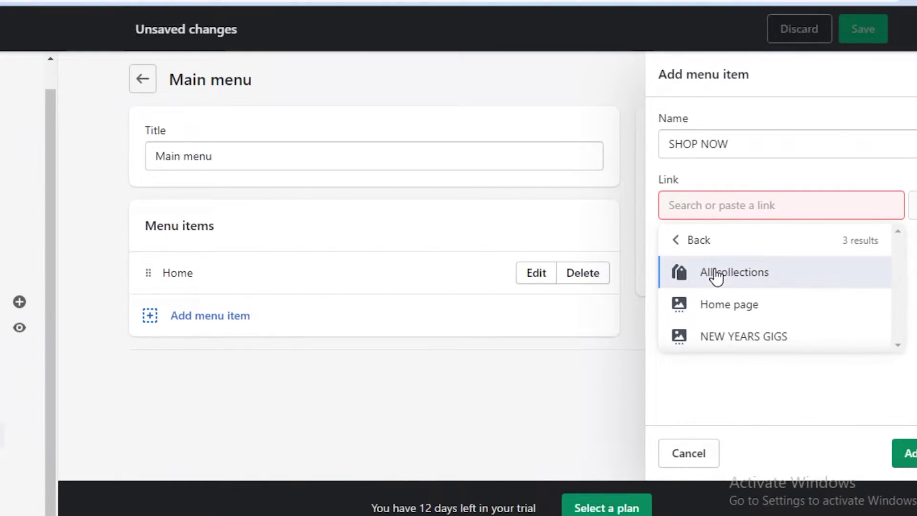
{"action": "left_click", "coordinate": [715, 273]}
{"action": "left_click", "coordinate": [905, 452]}
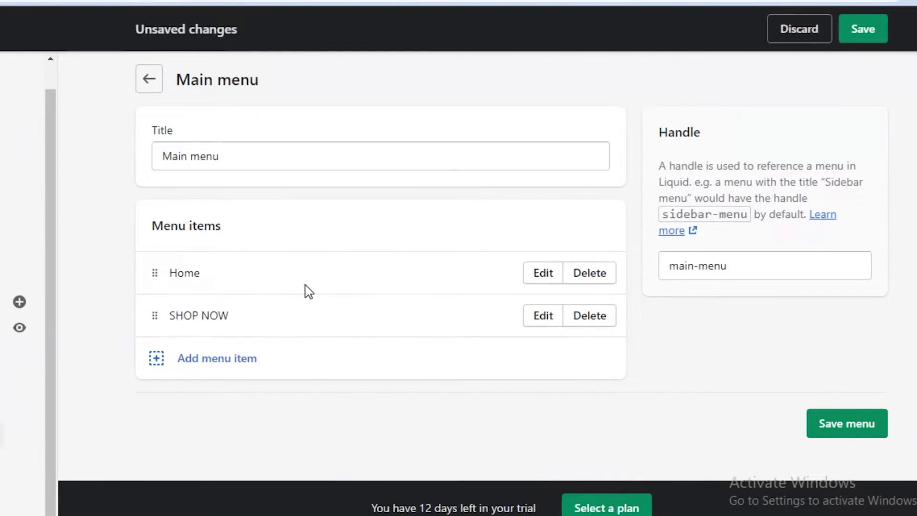
Add a CONTACT US item linked to the Contact page to the Main menu and save the menu
{"action": "left_click", "coordinate": [223, 362]}
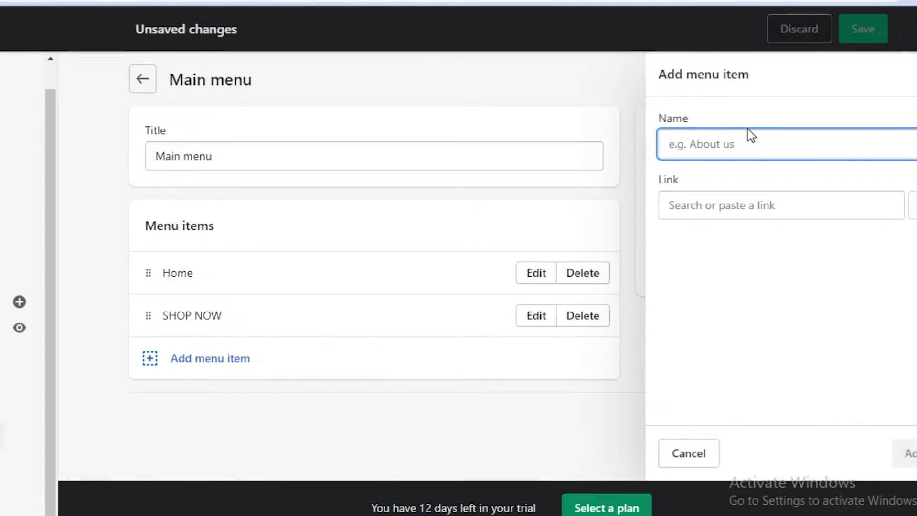
{"action": "type", "text": "CONTACT US"}
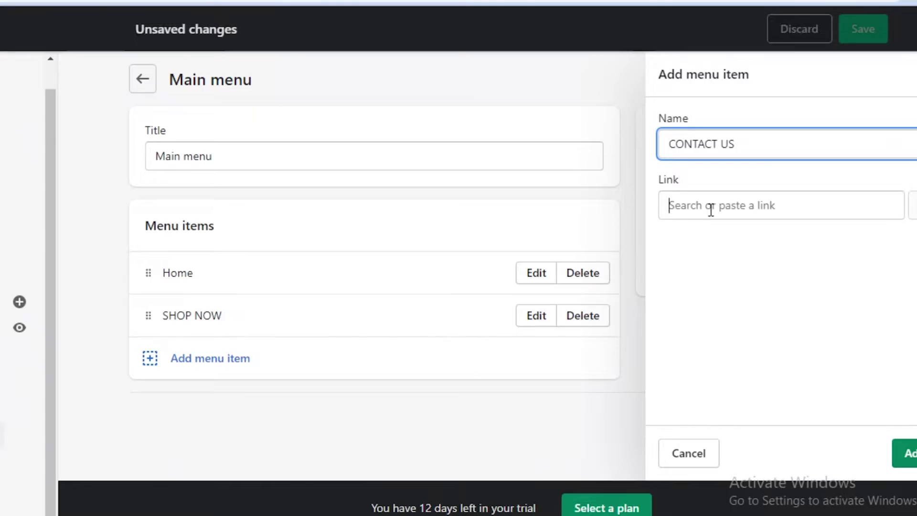
{"action": "left_click", "coordinate": [710, 210]}
{"action": "left_click", "coordinate": [701, 372]}
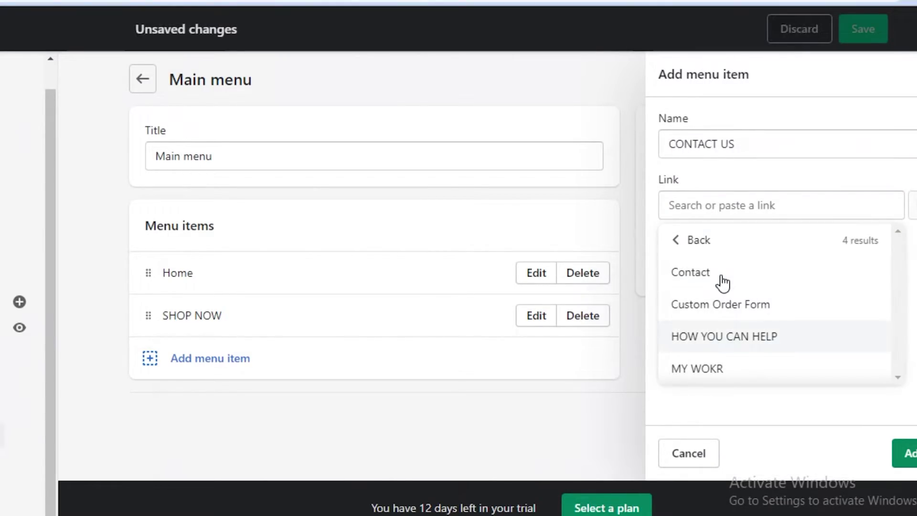
{"action": "left_click", "coordinate": [720, 282]}
{"action": "left_click", "coordinate": [902, 455]}
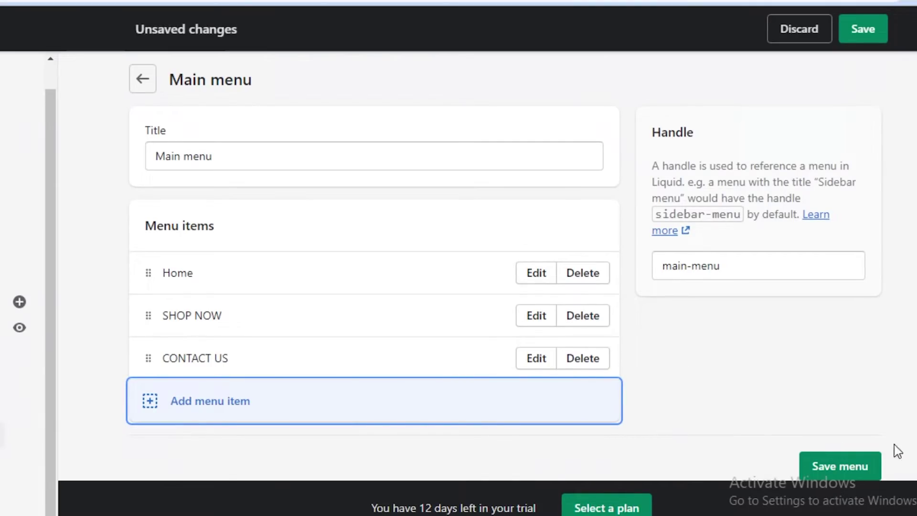
{"action": "left_click", "coordinate": [835, 467]}
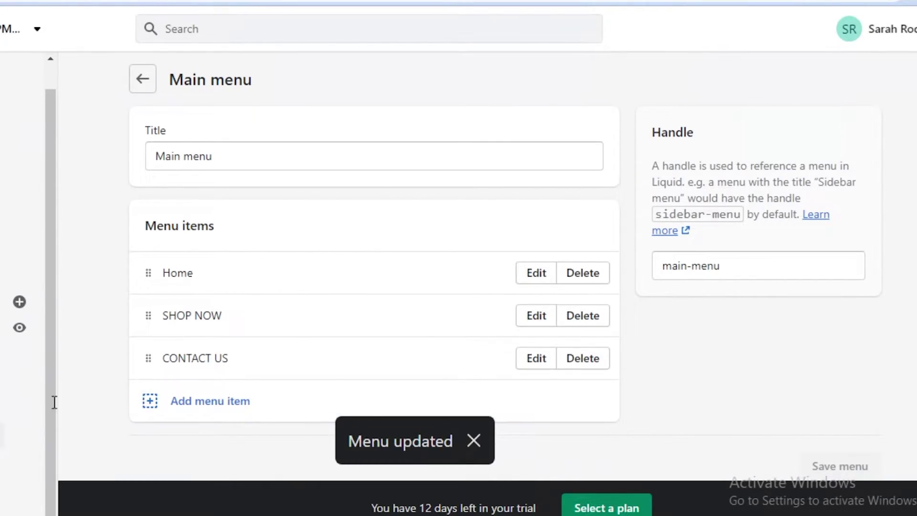
Look through the list of pages on the online store's Pages page
{"action": "scroll", "coordinate": [121, 378], "scroll_direction": "down", "scroll_amount": 1}
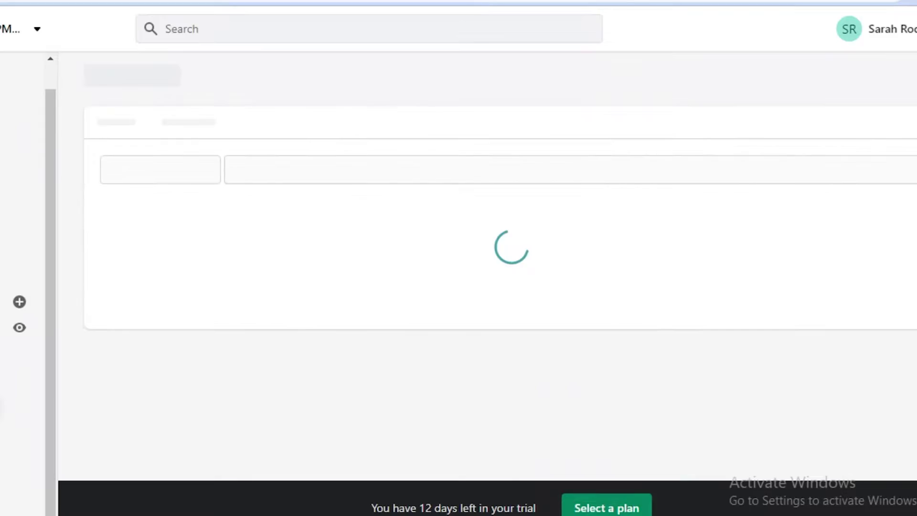
{"action": "scroll", "coordinate": [458, 233], "scroll_direction": "down", "scroll_amount": 3}
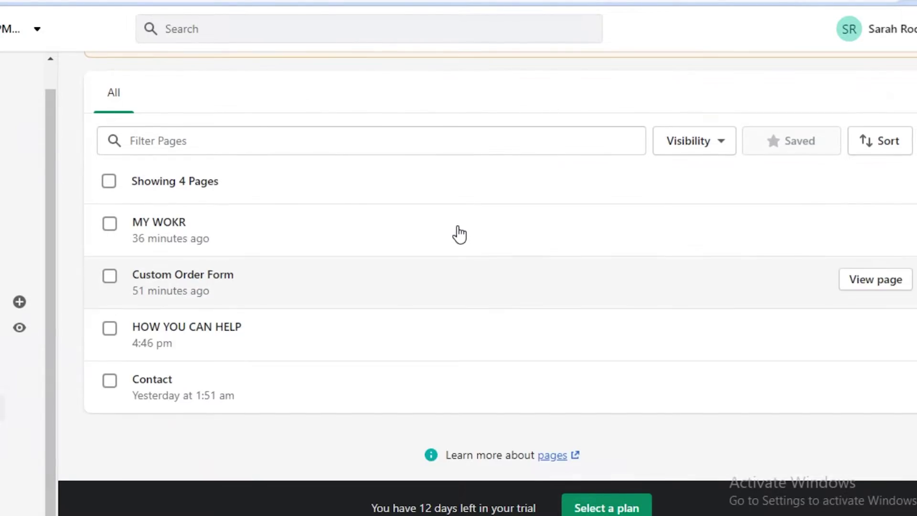
{"action": "scroll", "coordinate": [458, 233], "scroll_direction": "up", "scroll_amount": 3}
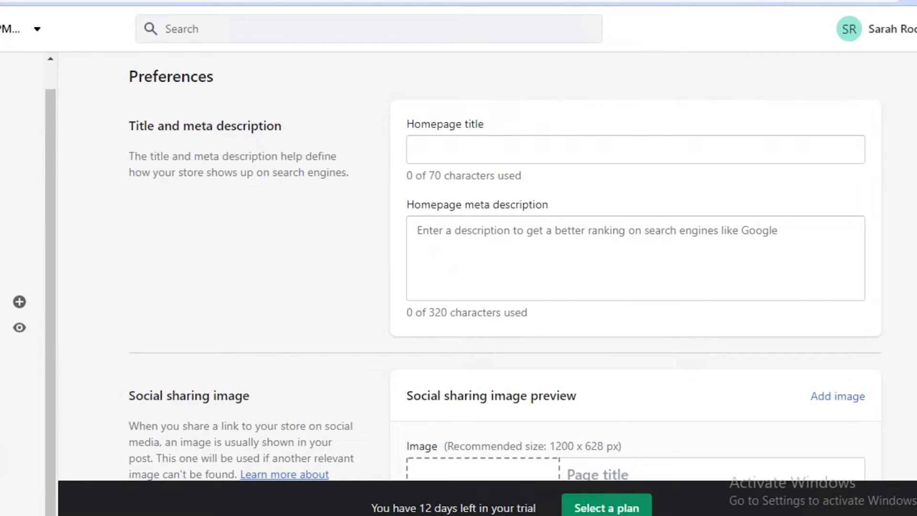
Examine the online store's Preferences, from title and meta description through social sharing image, Facebook Pixel and customer privacy
{"action": "scroll", "coordinate": [320, 167], "scroll_direction": "down", "scroll_amount": 2}
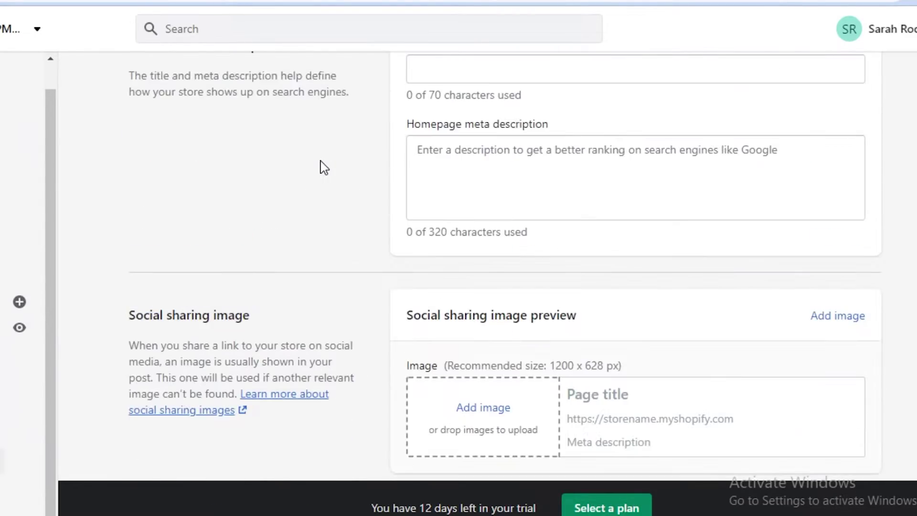
{"action": "scroll", "coordinate": [320, 175], "scroll_direction": "down", "scroll_amount": 12}
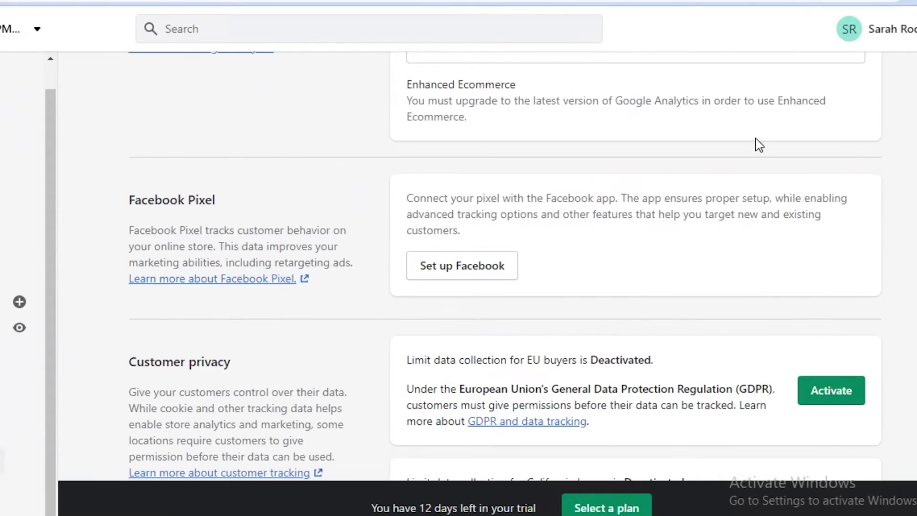
{"action": "scroll", "coordinate": [740, 151], "scroll_direction": "down", "scroll_amount": 4}
{"action": "scroll", "coordinate": [740, 151], "scroll_direction": "up", "scroll_amount": 16}
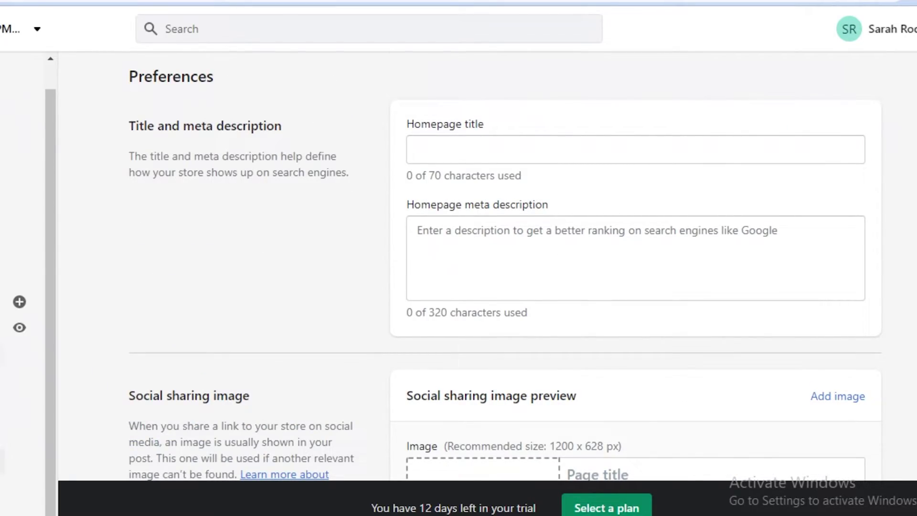
Review the Themes page down to the theme library and browse Shopify's free themes
{"action": "left_click", "coordinate": [53, 358]}
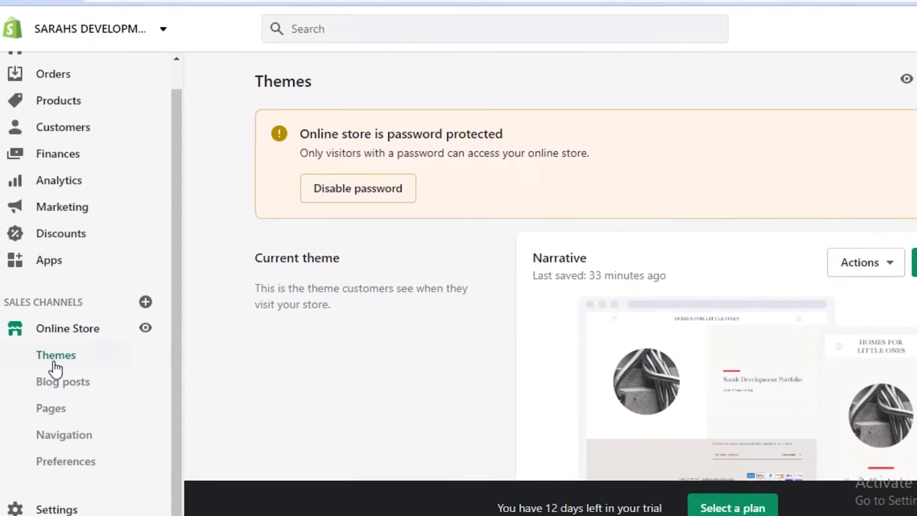
{"action": "scroll", "coordinate": [703, 292], "scroll_direction": "down", "scroll_amount": 8}
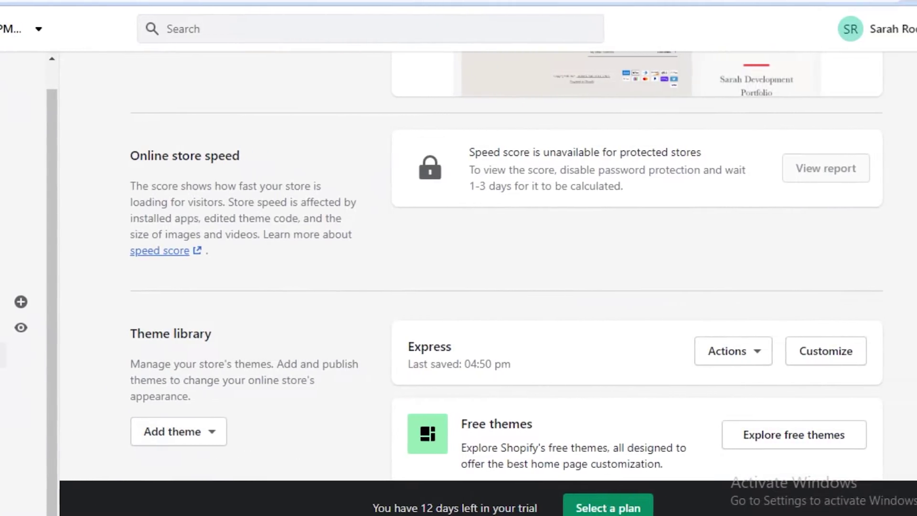
{"action": "scroll", "coordinate": [261, 320], "scroll_direction": "down", "scroll_amount": 2}
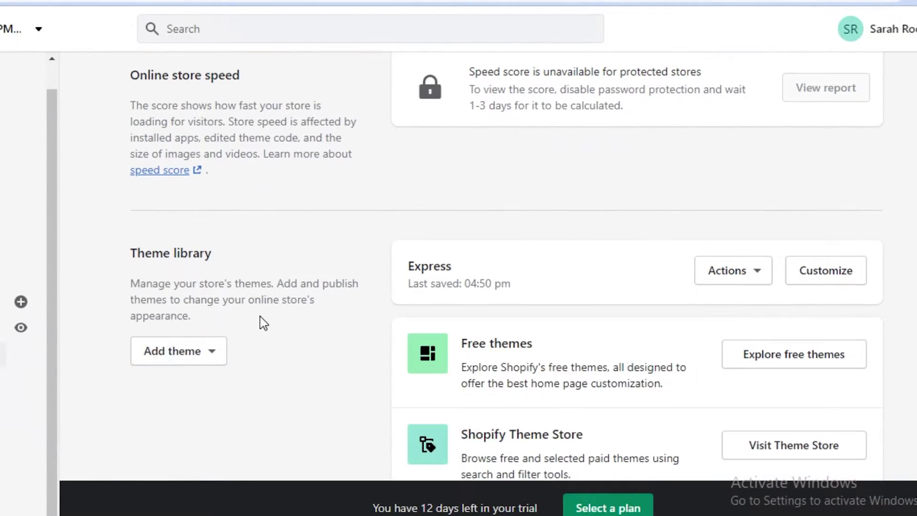
{"action": "left_click", "coordinate": [794, 356]}
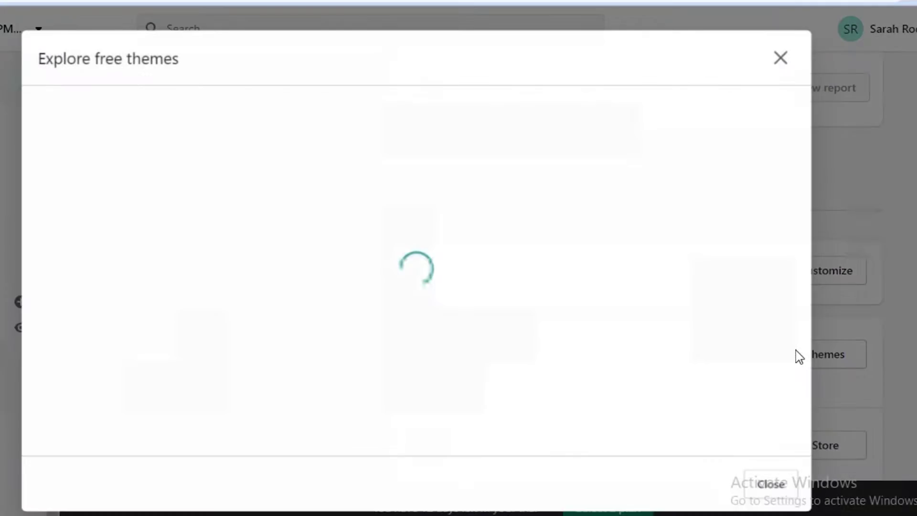
{"action": "scroll", "coordinate": [322, 272], "scroll_direction": "down", "scroll_amount": 2}
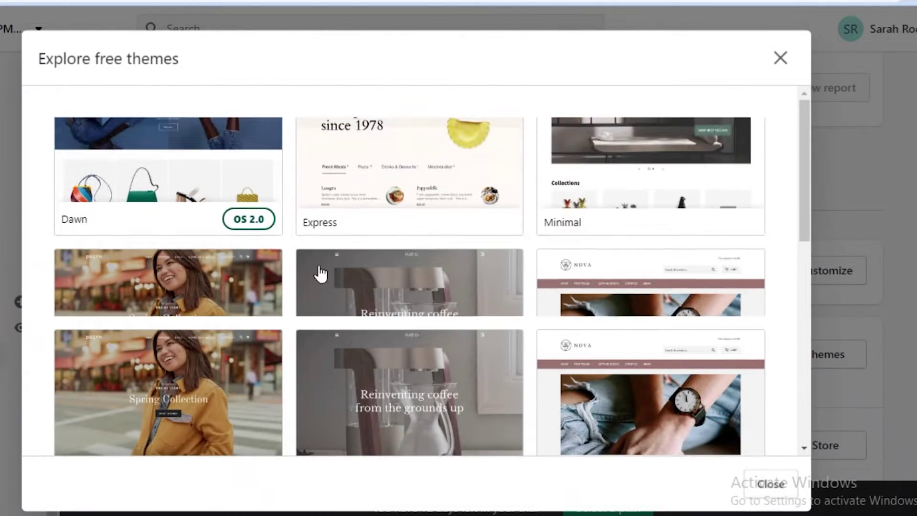
{"action": "scroll", "coordinate": [719, 274], "scroll_direction": "down", "scroll_amount": 8}
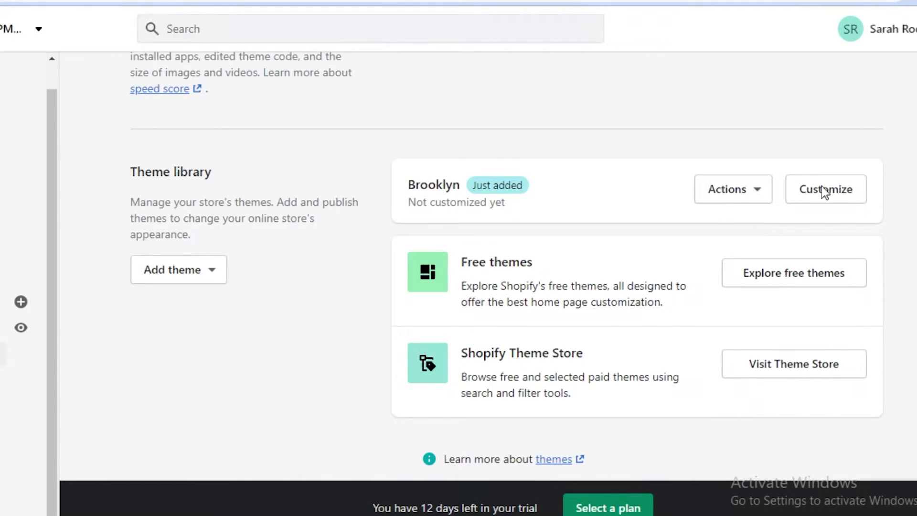
Open the Brooklyn theme for customization and remove the Slideshow section from its home page
{"action": "left_click", "coordinate": [824, 193]}
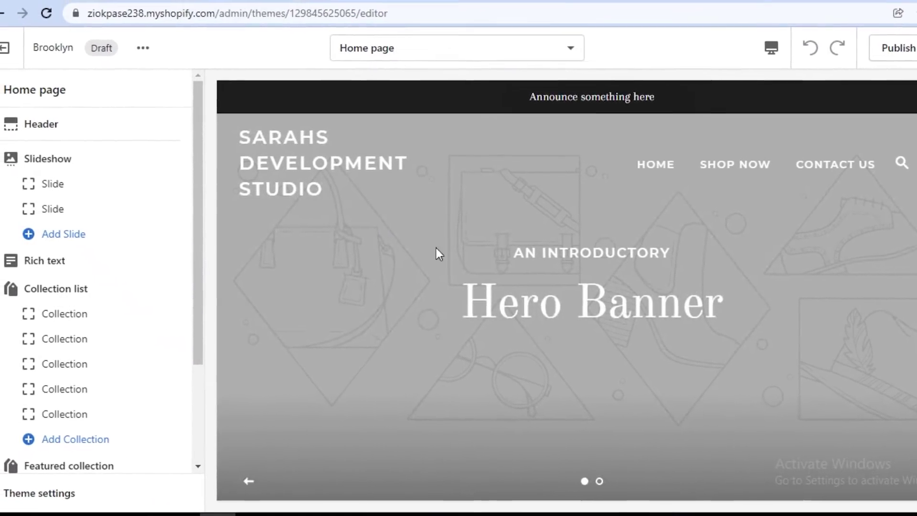
{"action": "left_click", "coordinate": [52, 160]}
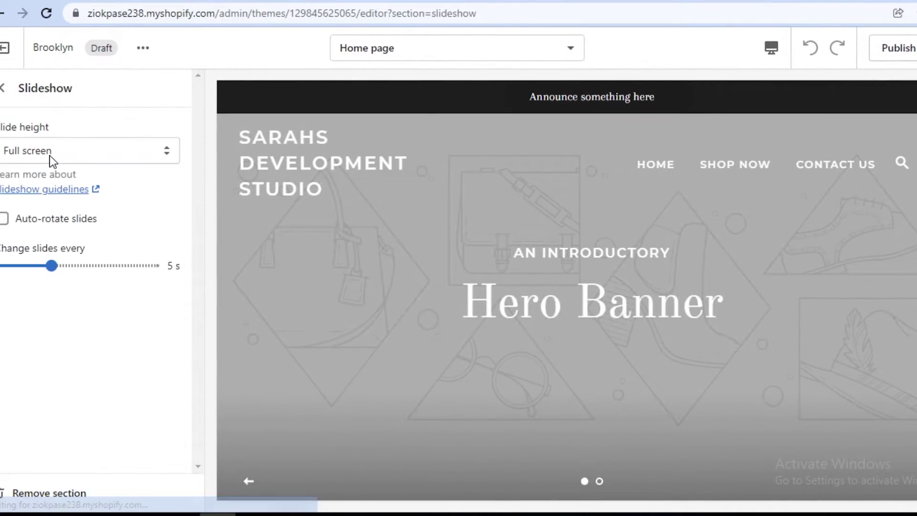
{"action": "left_click", "coordinate": [71, 492]}
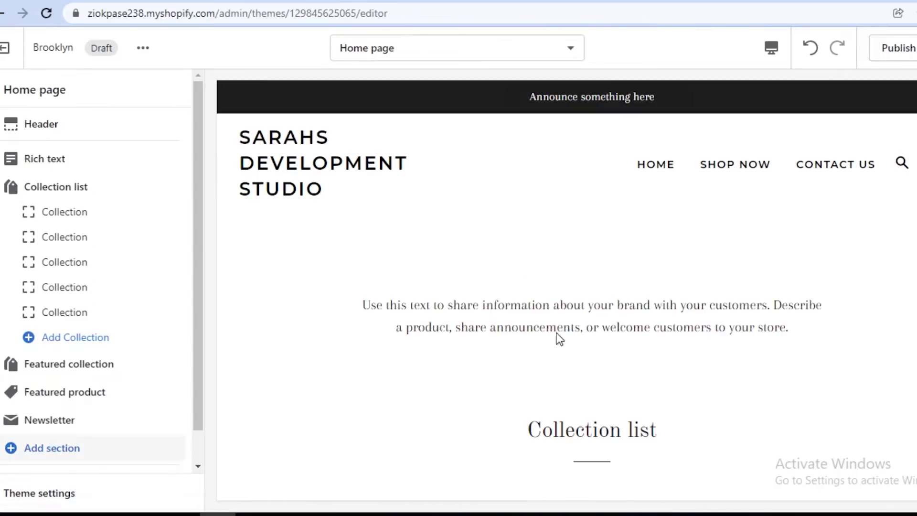
Remove the Collection list and Rich text sections from the Brooklyn home page
{"action": "left_click", "coordinate": [61, 188]}
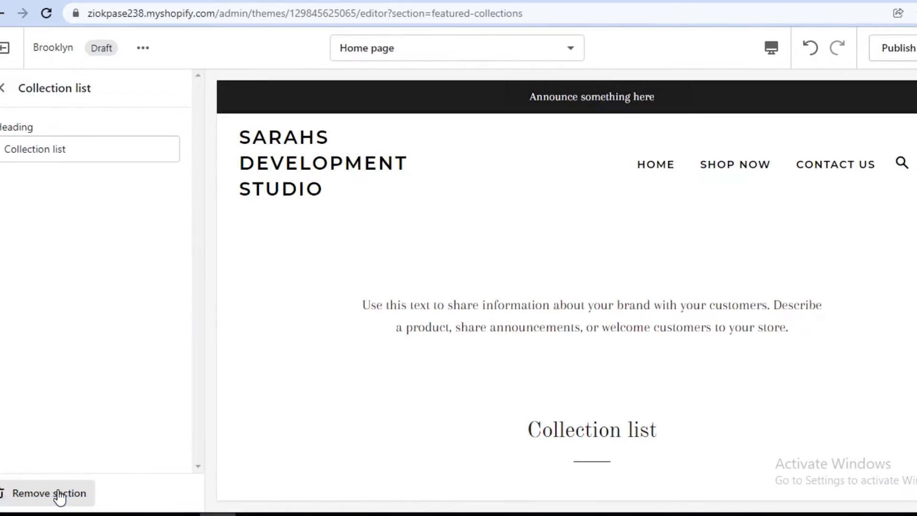
{"action": "left_click", "coordinate": [57, 493]}
{"action": "left_click", "coordinate": [42, 160]}
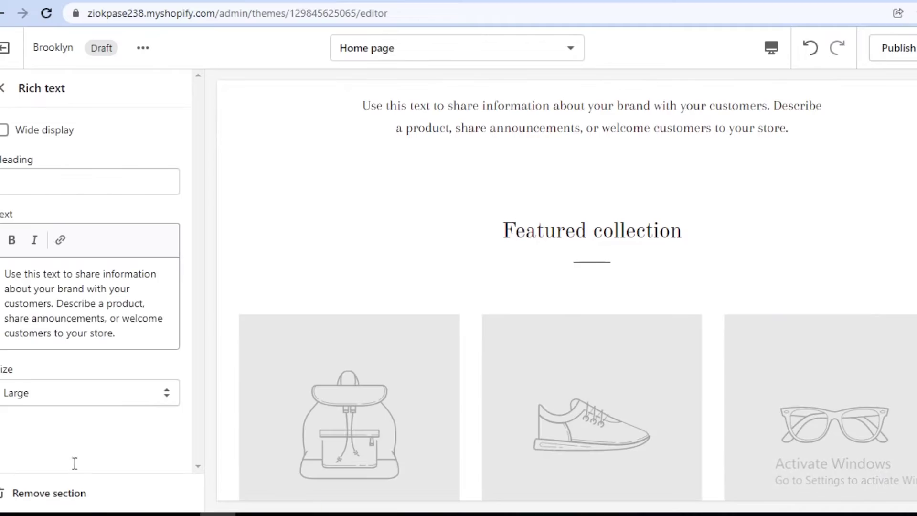
{"action": "left_click", "coordinate": [69, 496]}
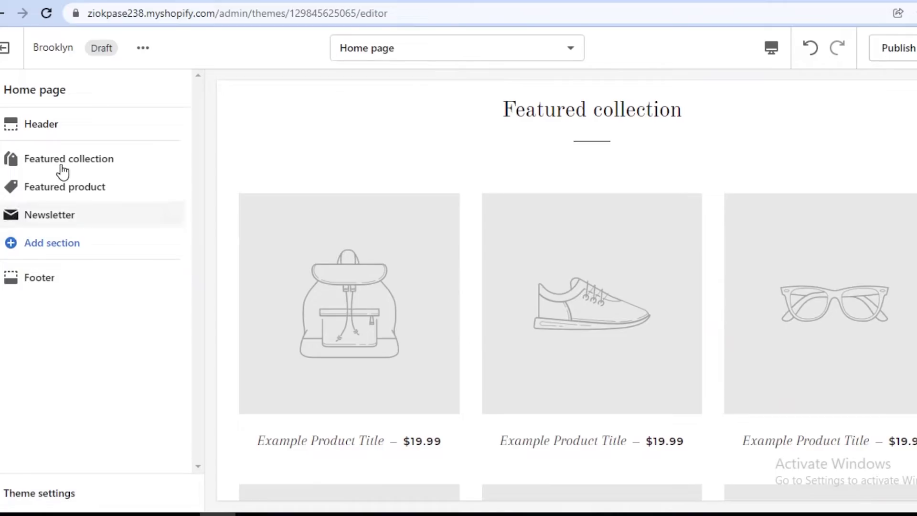
Remove the Featured product and Featured collection sections from the home page and check the remaining layout
{"action": "left_click", "coordinate": [65, 187]}
{"action": "left_click", "coordinate": [57, 493]}
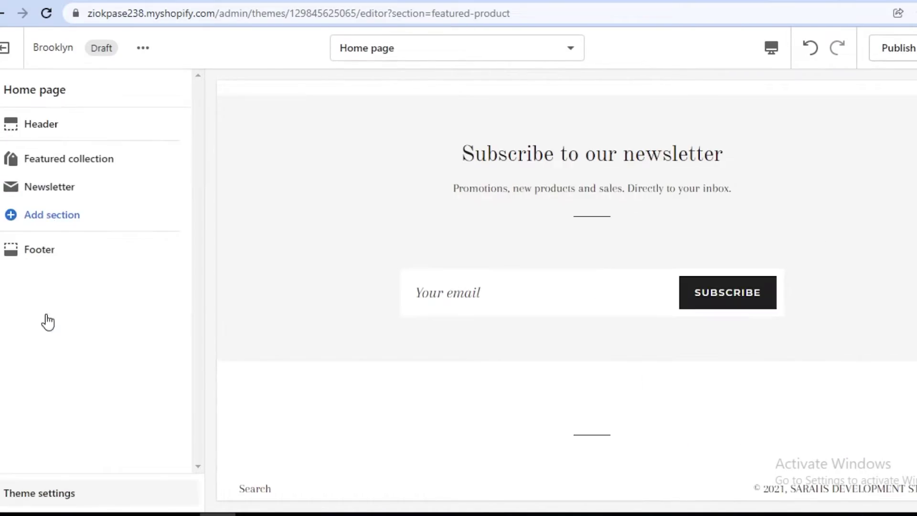
{"action": "left_click", "coordinate": [77, 168]}
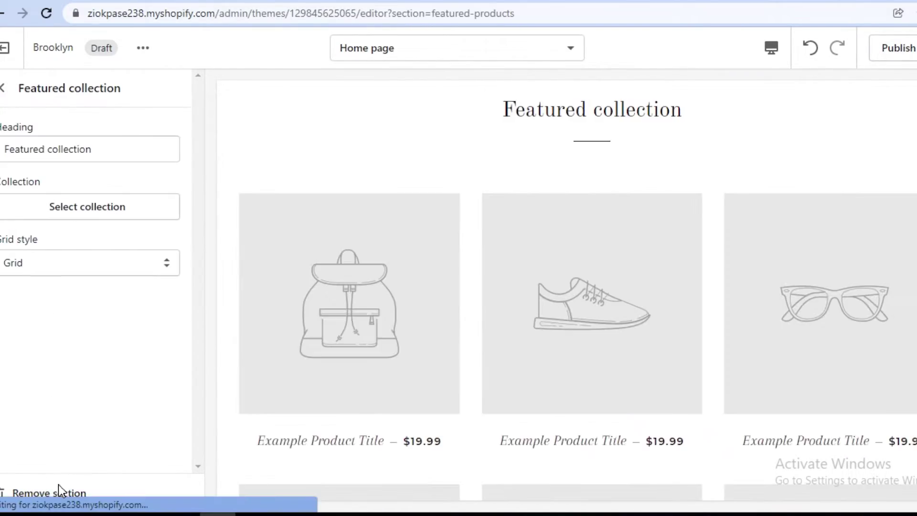
{"action": "left_click", "coordinate": [56, 496]}
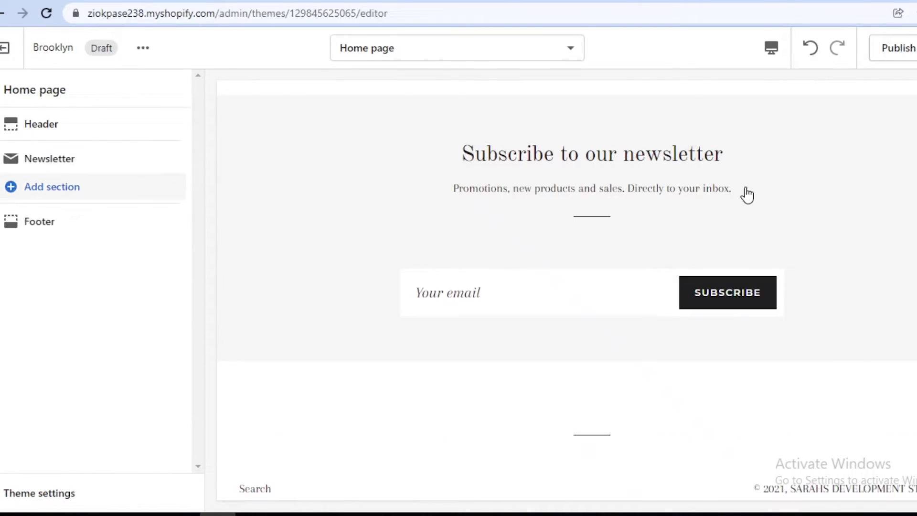
{"action": "scroll", "coordinate": [742, 195], "scroll_direction": "up", "scroll_amount": 3}
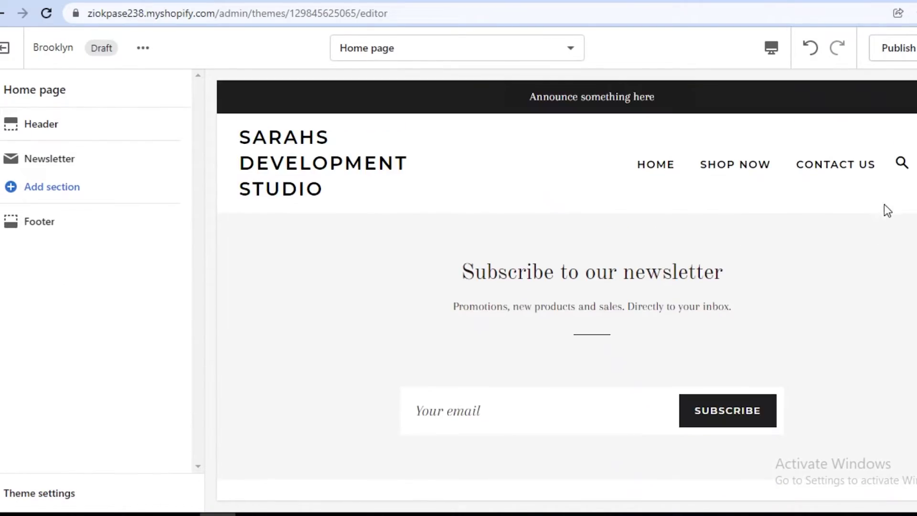
Add an Image with text section to the home page and place it above the Newsletter section
{"action": "left_click", "coordinate": [54, 191]}
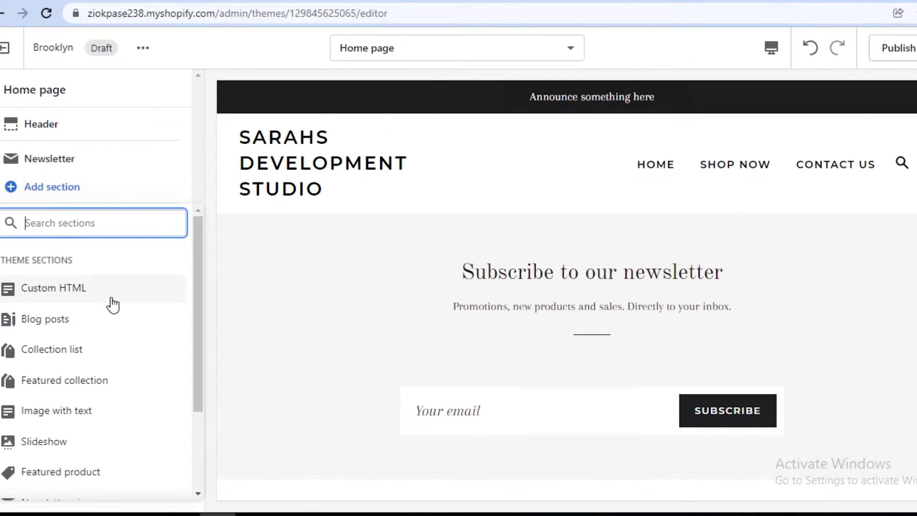
{"action": "scroll", "coordinate": [113, 303], "scroll_direction": "down", "scroll_amount": 2}
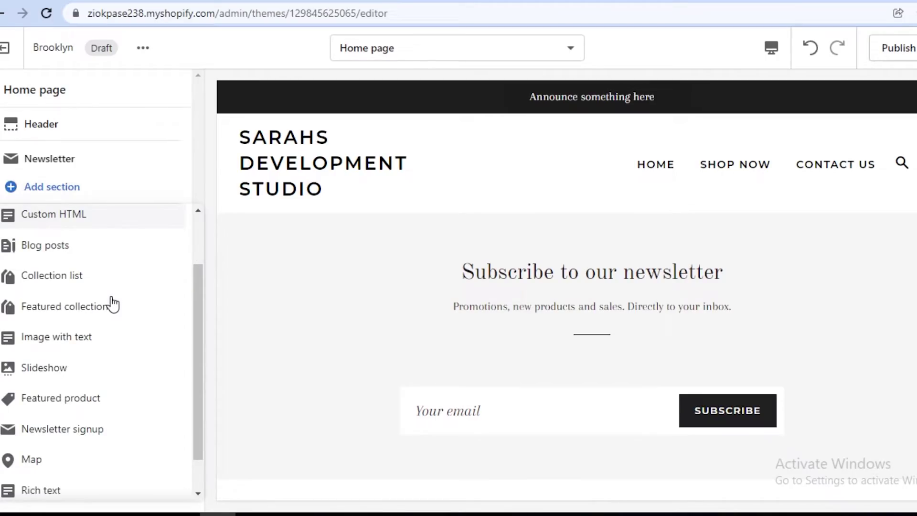
{"action": "left_click", "coordinate": [97, 341]}
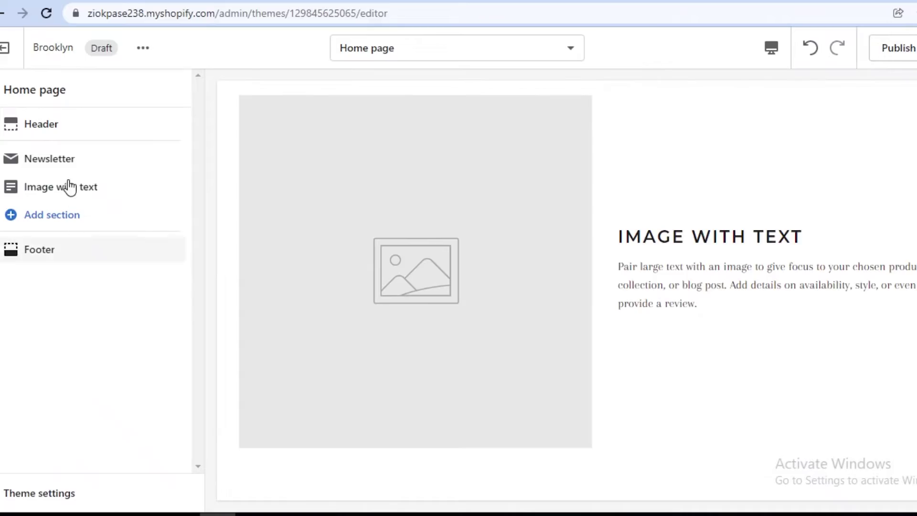
{"action": "mouse_move", "coordinate": [174, 184]}
{"action": "left_mouse_down"}
{"action": "mouse_move", "coordinate": [168, 160]}
{"action": "mouse_move", "coordinate": [182, 162]}
{"action": "mouse_move", "coordinate": [172, 158]}
{"action": "mouse_move", "coordinate": [178, 149]}
{"action": "mouse_move", "coordinate": [177, 168]}
{"action": "left_mouse_up"}
Set the Image with text section's image to the free Shop Local photo of black shirts on a clothes rack
{"action": "left_click", "coordinate": [41, 159]}
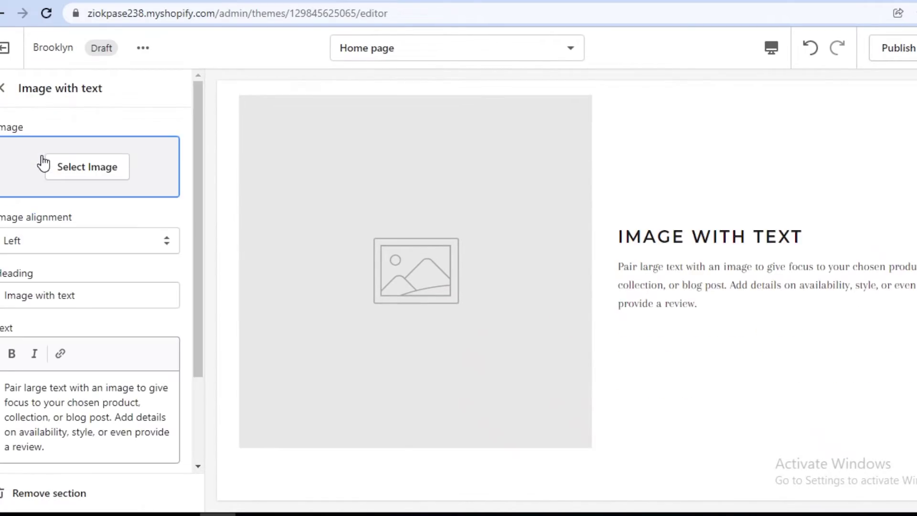
{"action": "left_click", "coordinate": [78, 170]}
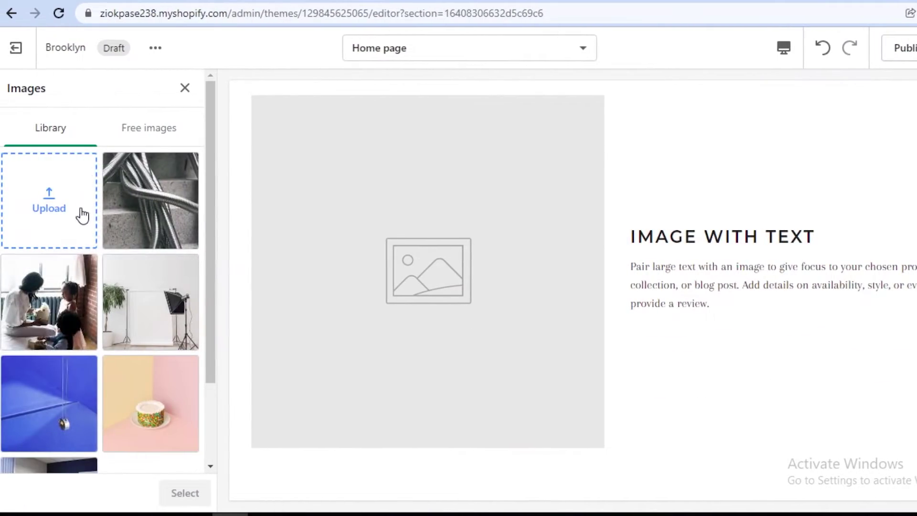
{"action": "scroll", "coordinate": [121, 388], "scroll_direction": "down", "scroll_amount": 2}
{"action": "scroll", "coordinate": [82, 324], "scroll_direction": "up", "scroll_amount": 3}
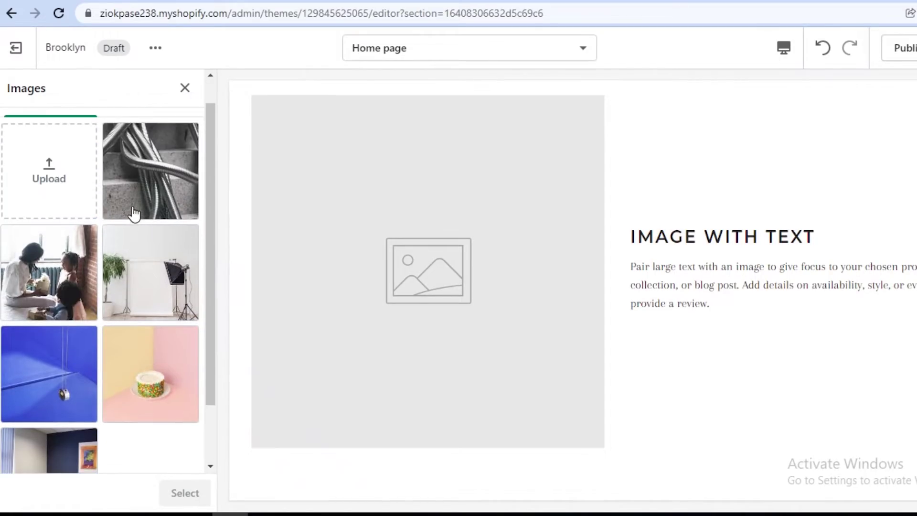
{"action": "left_click", "coordinate": [139, 129]}
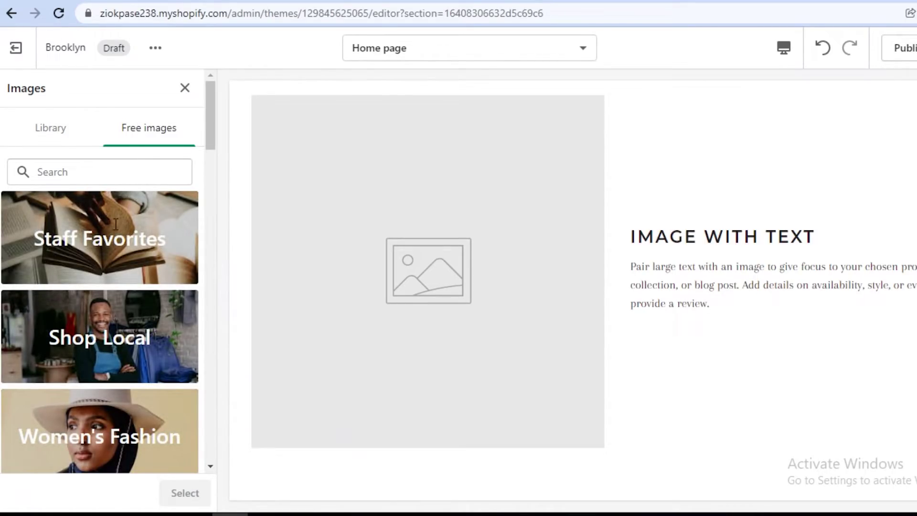
{"action": "left_click", "coordinate": [126, 362]}
{"action": "scroll", "coordinate": [71, 221], "scroll_direction": "down", "scroll_amount": 3}
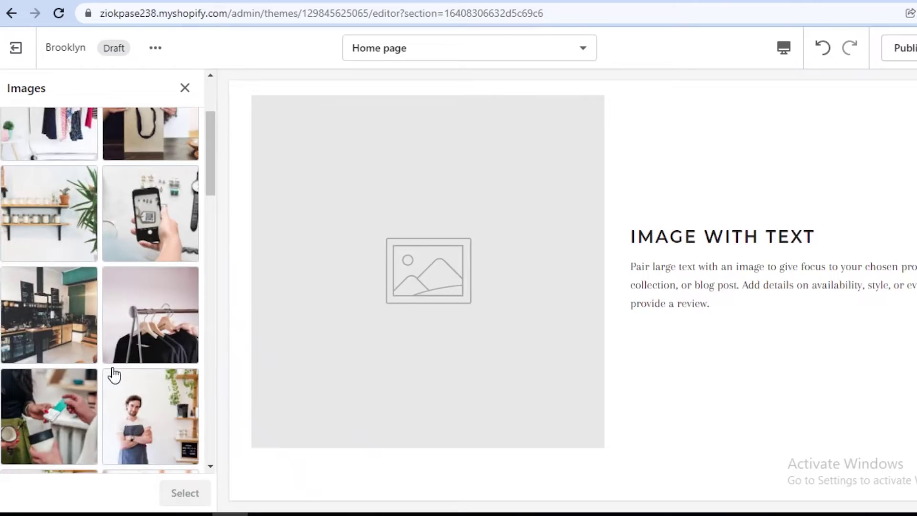
{"action": "left_click", "coordinate": [140, 337]}
{"action": "scroll", "coordinate": [109, 153], "scroll_direction": "up", "scroll_amount": 3}
{"action": "left_click", "coordinate": [43, 163]}
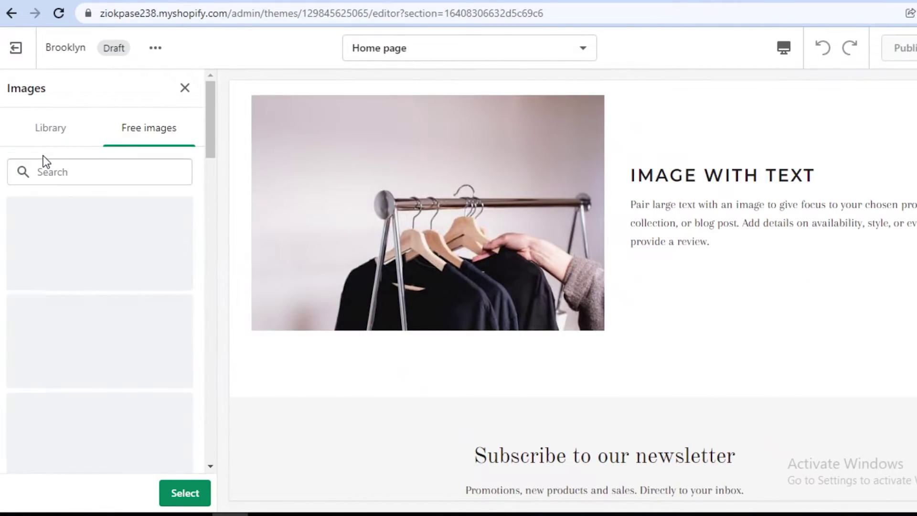
{"action": "left_click", "coordinate": [185, 491]}
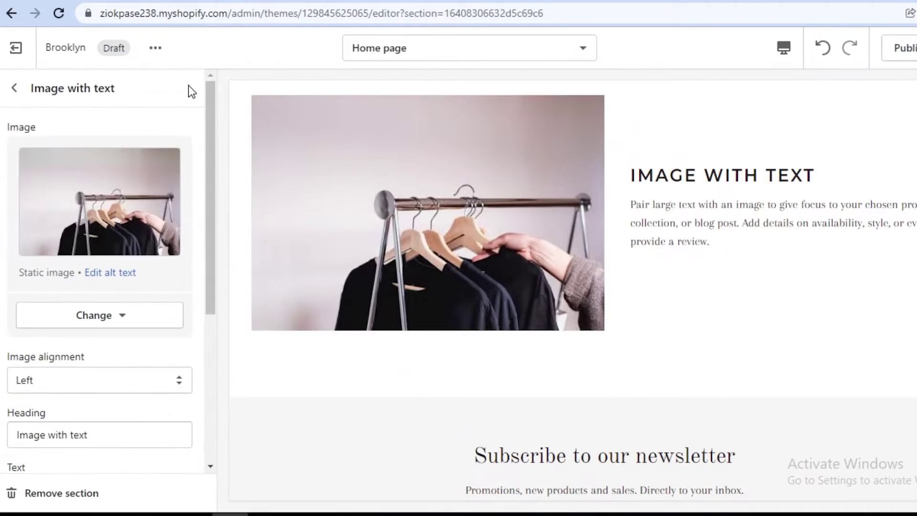
Replace the Image with text section's heading with "bUY ORGANIC COTTON"
{"action": "scroll", "coordinate": [72, 404], "scroll_direction": "down", "scroll_amount": 2}
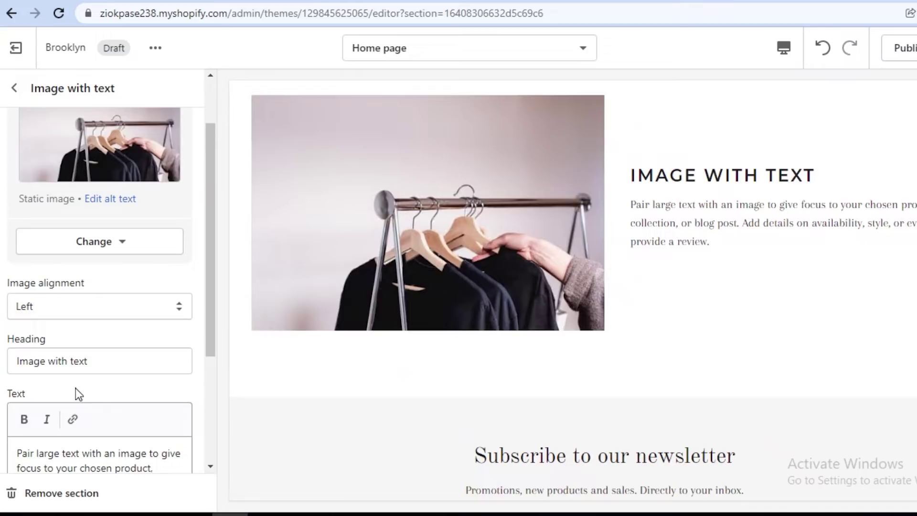
{"action": "left_click", "coordinate": [89, 356]}
{"action": "double_click", "coordinate": [89, 358]}
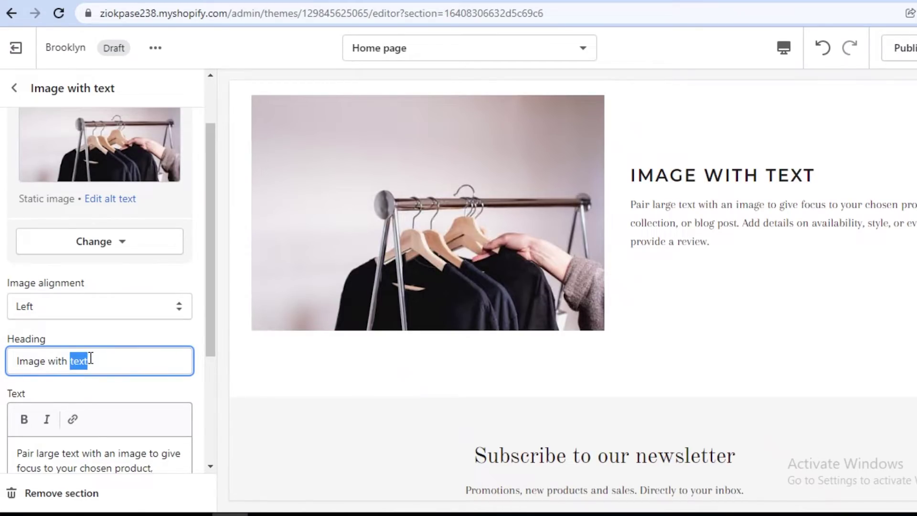
{"action": "triple_click", "coordinate": [90, 358]}
{"action": "type", "text": "b"}
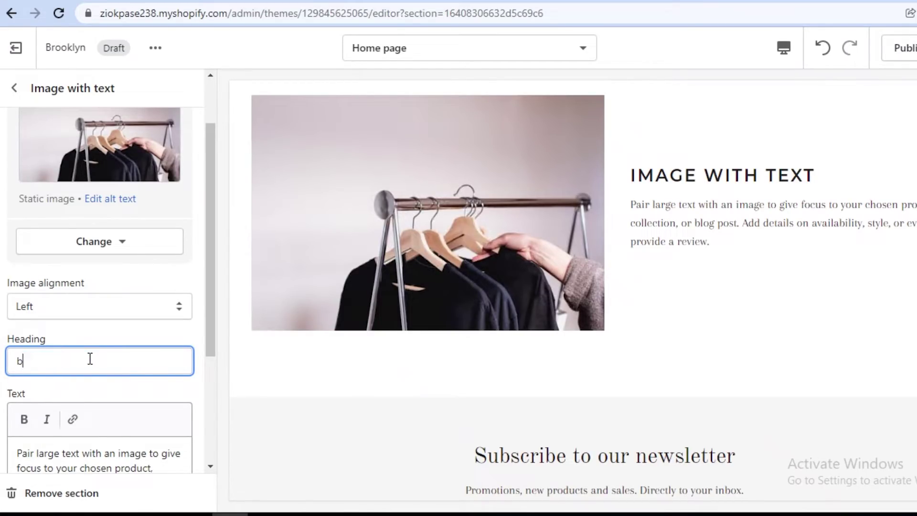
{"action": "type", "text": "UY OR"}
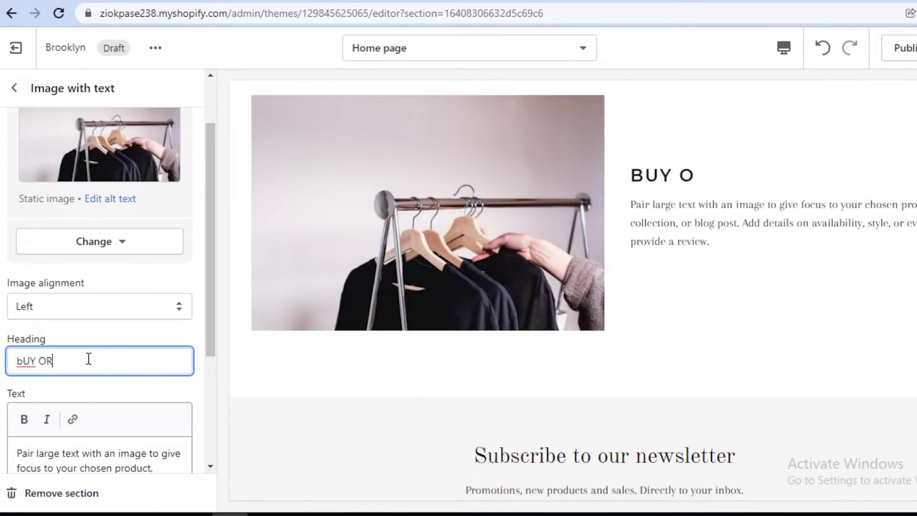
{"action": "type", "text": "GANIC COTTON"}
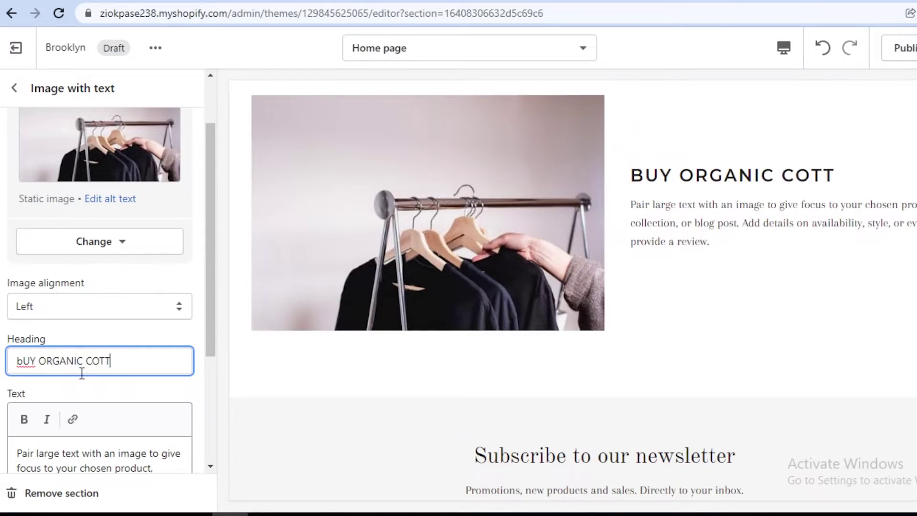
Replace the section's body text with "OUR ITEMS ARE ALL MADE OM ORGANIC COTTON FOR THE BEST FEEL AND QUALITY" and return to the section list
{"action": "left_click", "coordinate": [148, 452]}
{"action": "key", "text": "ctrl+a"}
{"action": "key", "text": "BackSpace"}
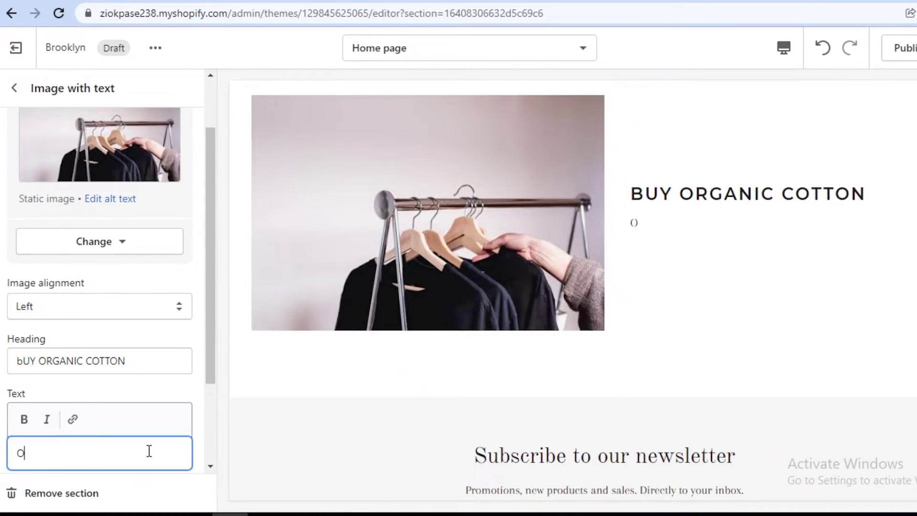
{"action": "type", "text": "O"}
{"action": "type", "text": "UR ITEMS ARE ALL MADE OM ORGANIC COTTON FOR THE BEST FEEL AND QUALITY"}
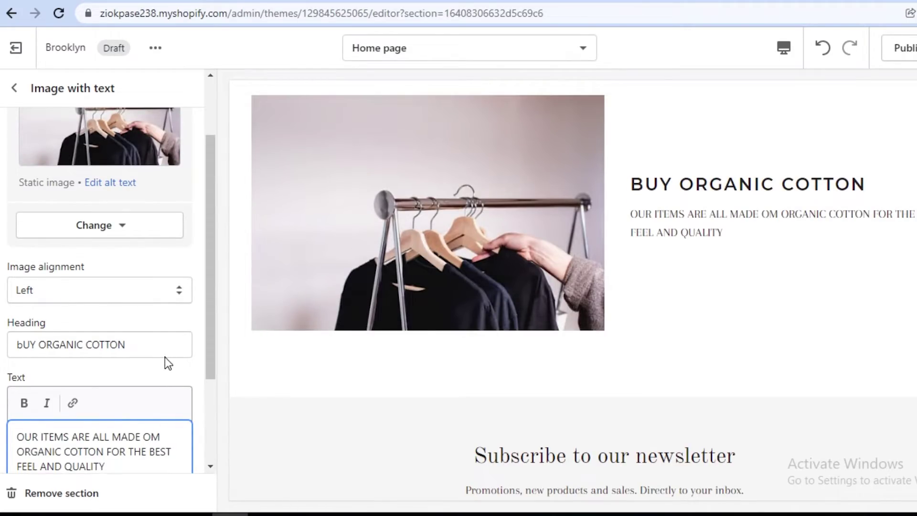
{"action": "scroll", "coordinate": [165, 357], "scroll_direction": "down", "scroll_amount": 3}
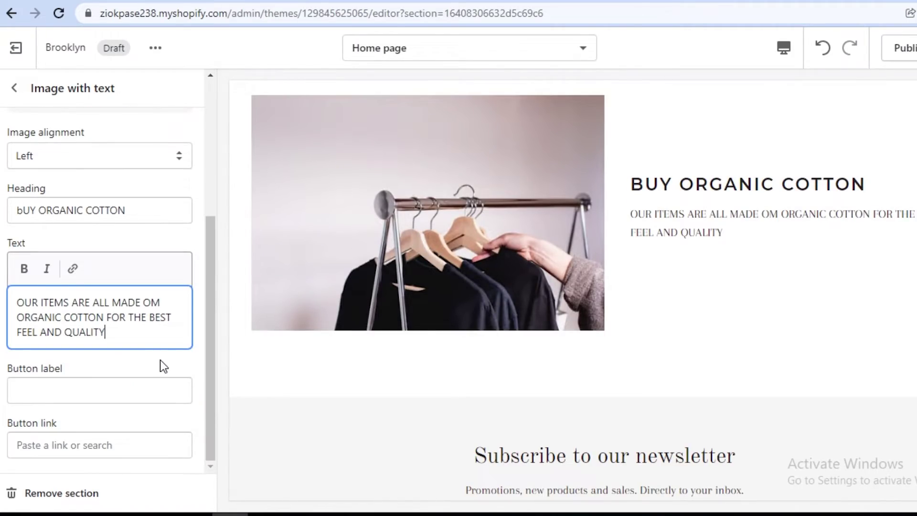
{"action": "scroll", "coordinate": [29, 143], "scroll_direction": "up", "scroll_amount": 5}
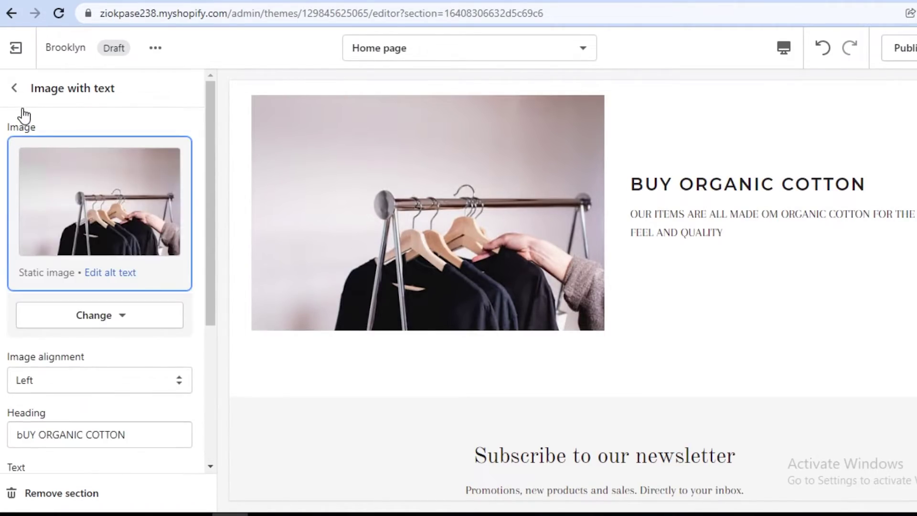
{"action": "left_click", "coordinate": [15, 87]}
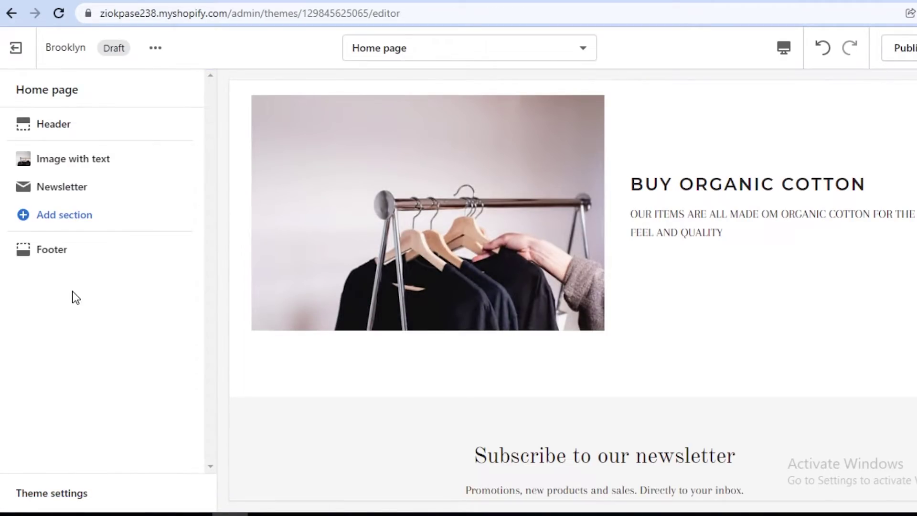
Browse the theme's page templates, including Products, and open the Collections list template
{"action": "scroll", "coordinate": [670, 216], "scroll_direction": "up", "scroll_amount": 4}
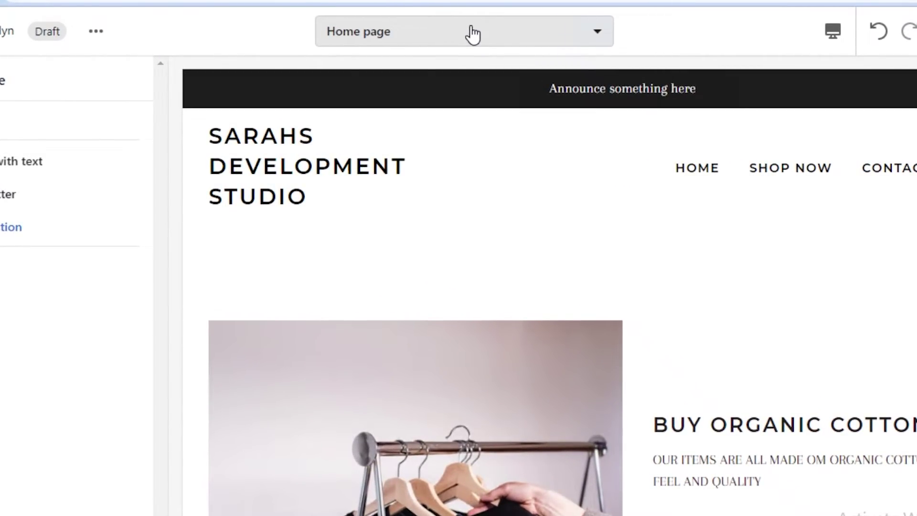
{"action": "left_click", "coordinate": [363, 39]}
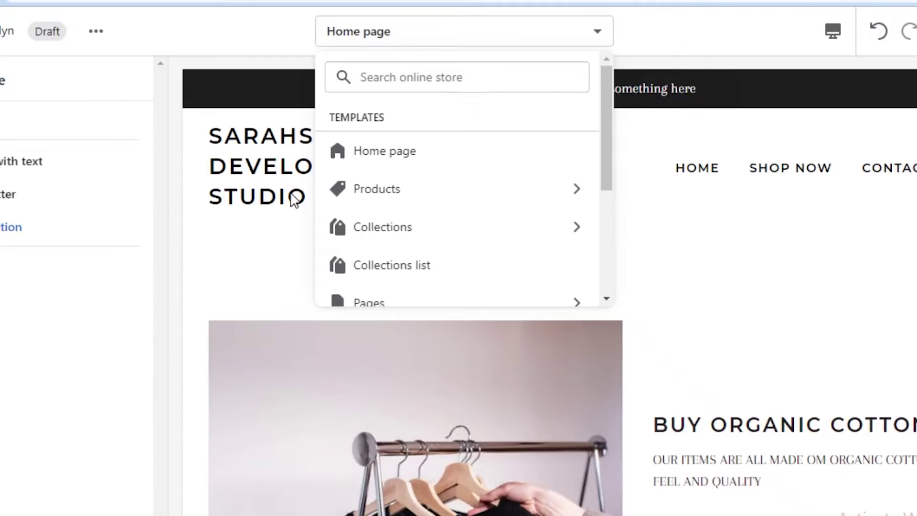
{"action": "left_click", "coordinate": [104, 276]}
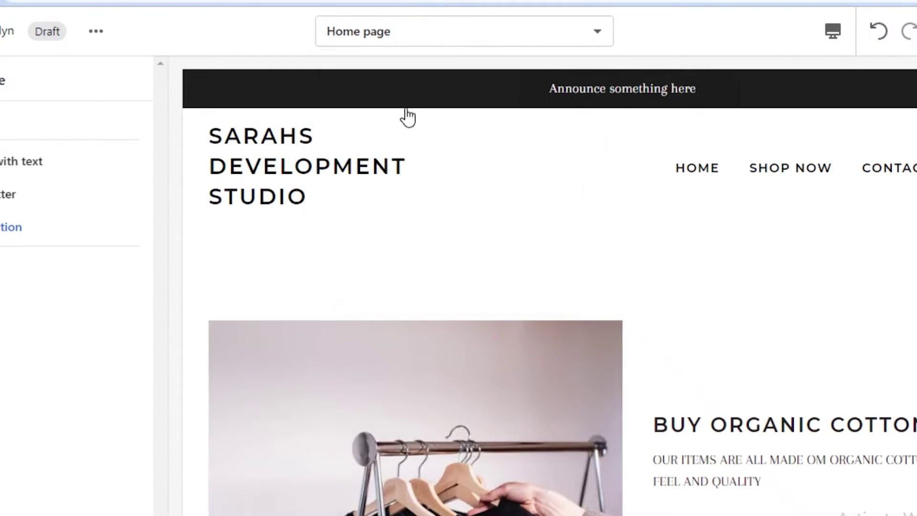
{"action": "left_click", "coordinate": [416, 36]}
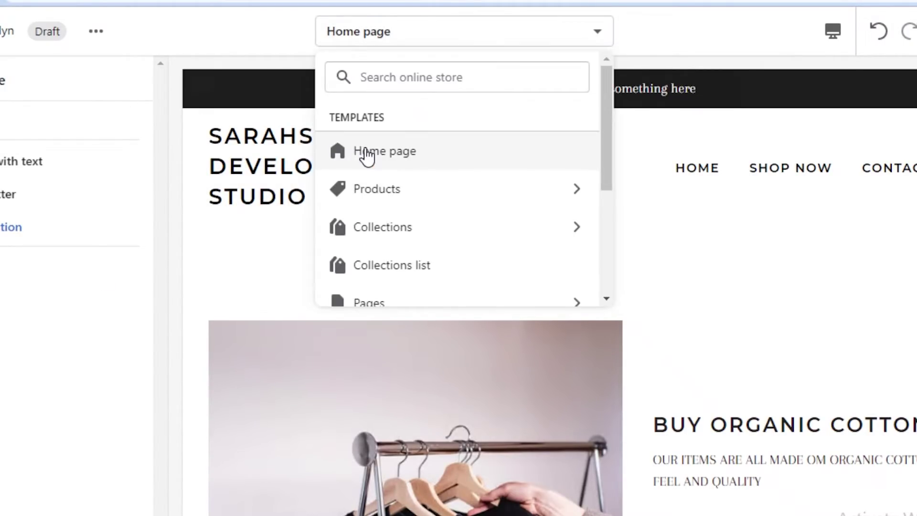
{"action": "left_click", "coordinate": [364, 191]}
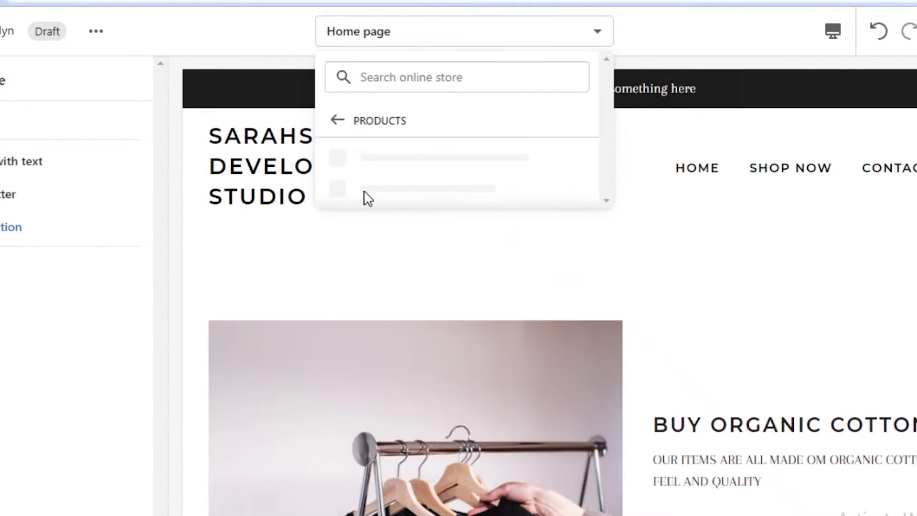
{"action": "left_click", "coordinate": [337, 122]}
{"action": "left_click", "coordinate": [430, 39]}
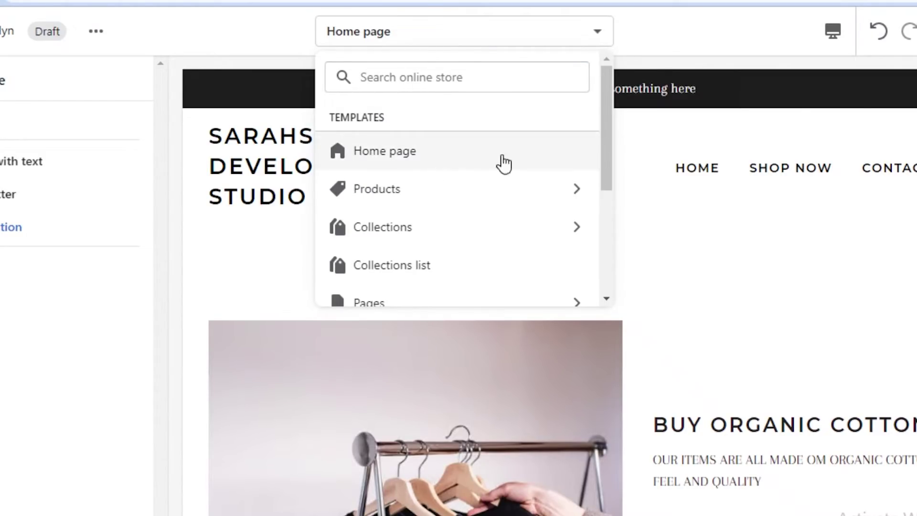
{"action": "scroll", "coordinate": [507, 167], "scroll_direction": "down", "scroll_amount": 2}
{"action": "key", "text": "Return"}
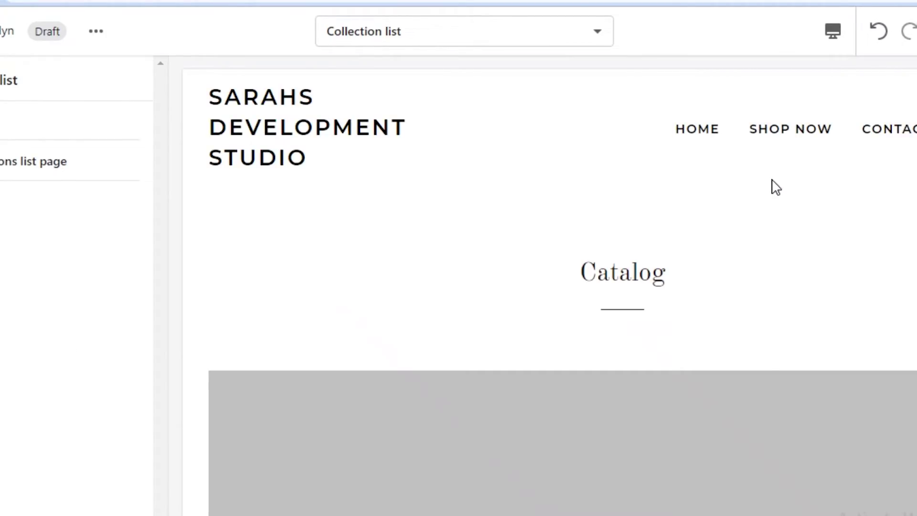
Review the Catalog page preview from the collection tiles down to the footer and back to the header
{"action": "scroll", "coordinate": [524, 299], "scroll_direction": "down", "scroll_amount": 5}
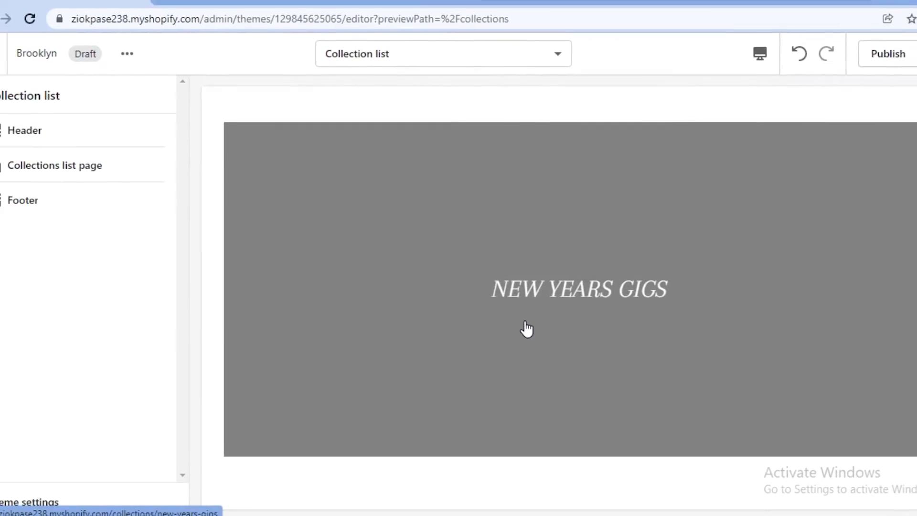
{"action": "scroll", "coordinate": [526, 326], "scroll_direction": "down", "scroll_amount": 4}
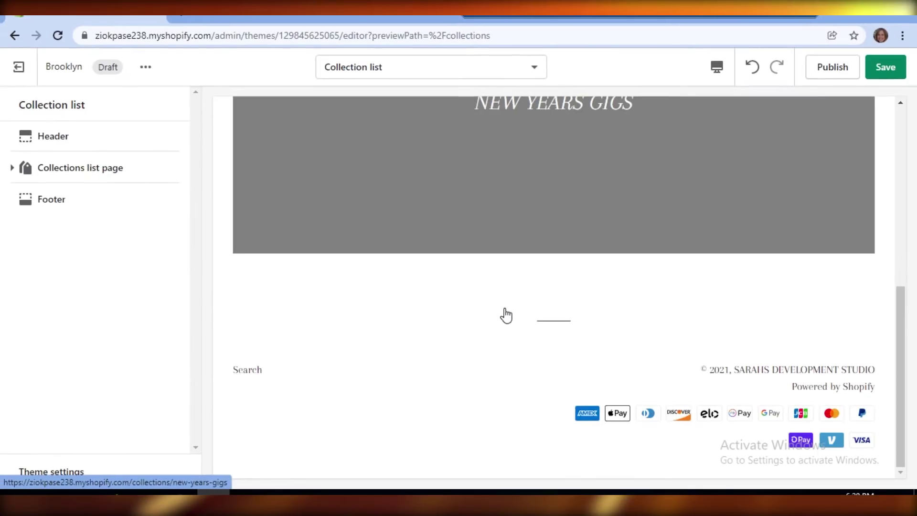
{"action": "scroll", "coordinate": [523, 315], "scroll_direction": "up", "scroll_amount": 7}
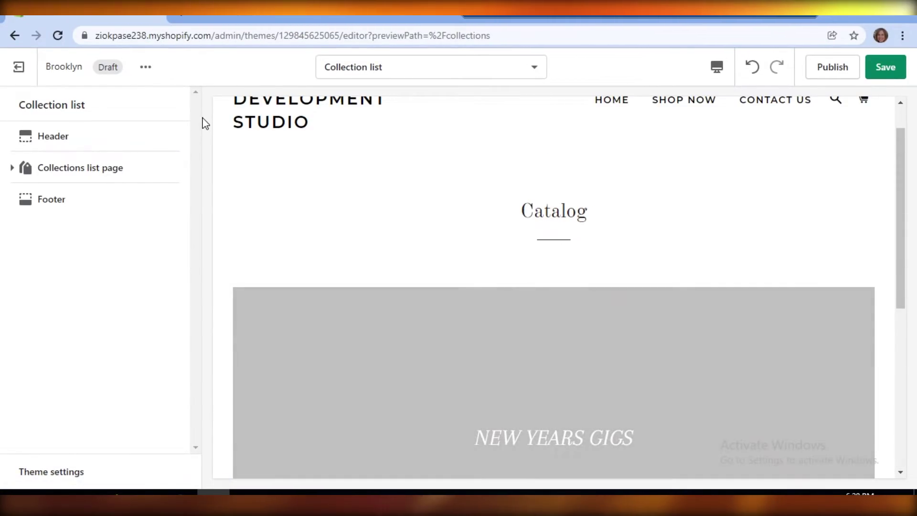
{"action": "scroll", "coordinate": [764, 144], "scroll_direction": "up", "scroll_amount": 1}
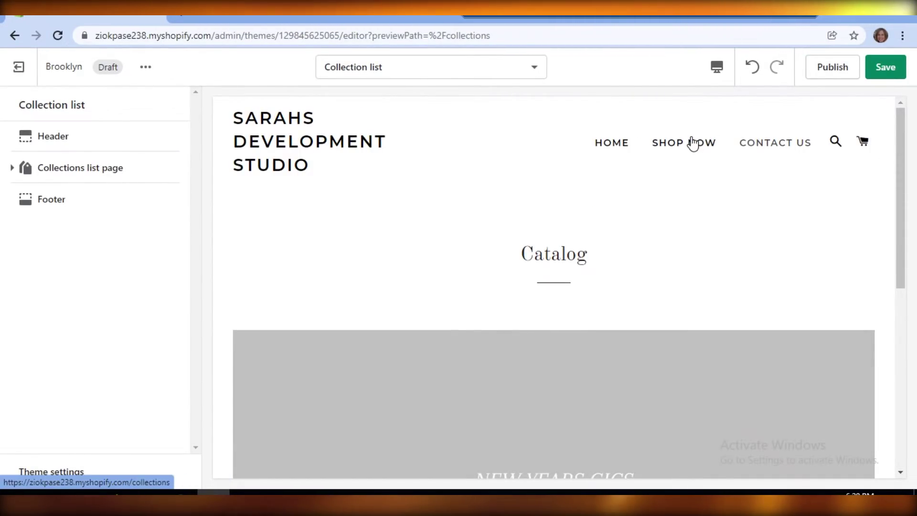
Follow the Contact Us link in the store preview and review the contact form page
{"action": "left_click", "coordinate": [773, 142]}
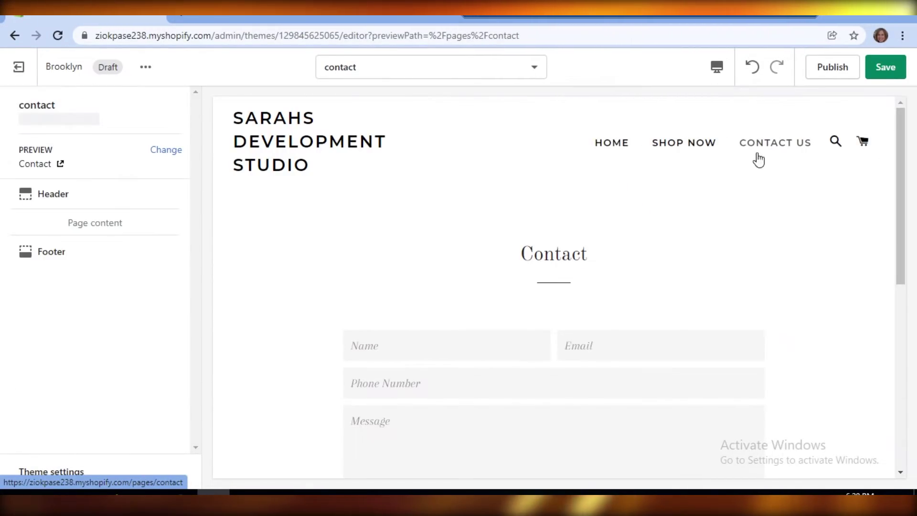
{"action": "scroll", "coordinate": [345, 253], "scroll_direction": "down", "scroll_amount": 8}
{"action": "scroll", "coordinate": [589, 255], "scroll_direction": "up", "scroll_amount": 8}
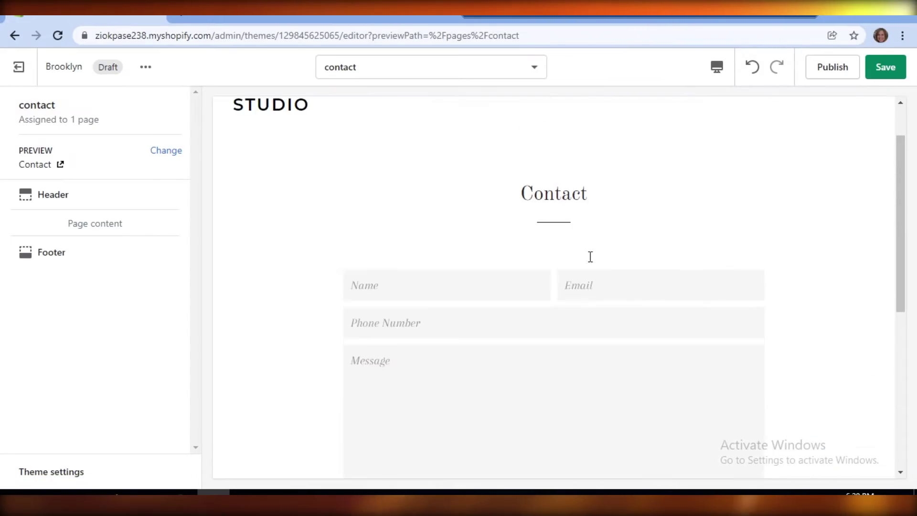
{"action": "scroll", "coordinate": [731, 153], "scroll_direction": "up", "scroll_amount": 1}
Follow the Shop Now link in the store preview and open the Collections list page section's settings
{"action": "left_click", "coordinate": [676, 155]}
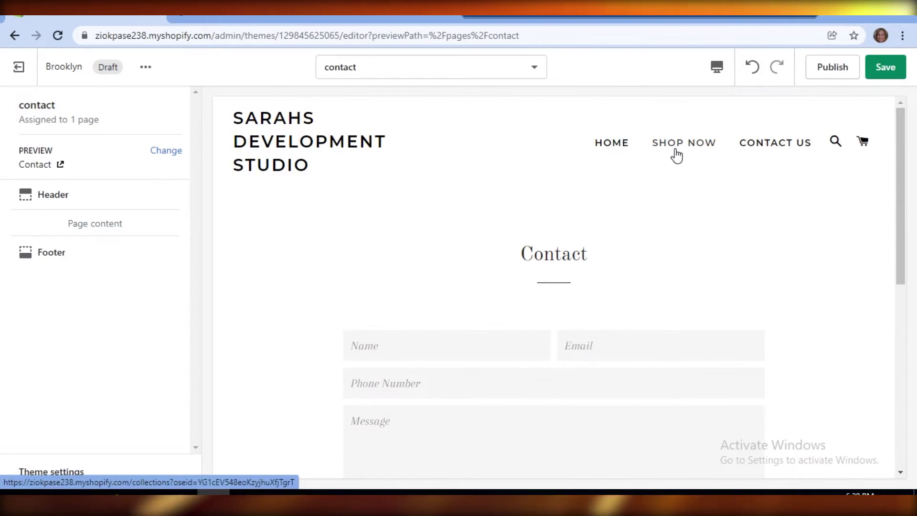
{"action": "left_click", "coordinate": [106, 167]}
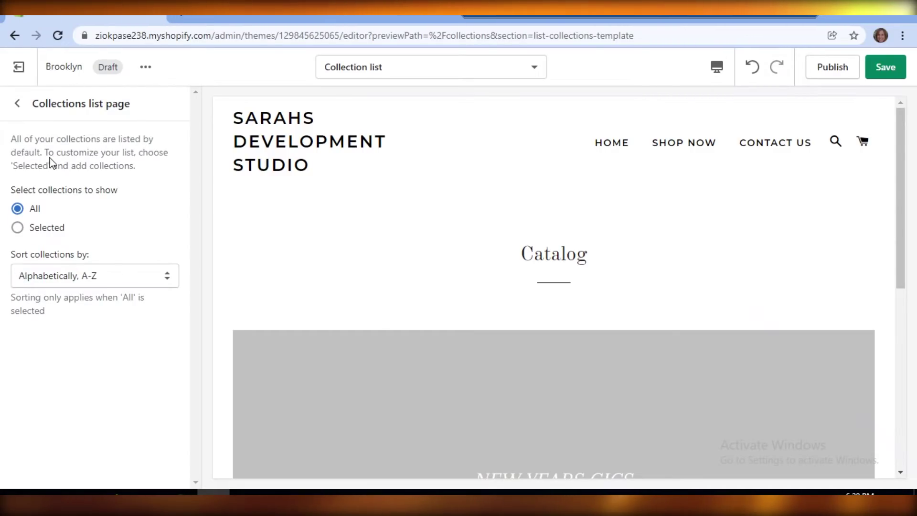
Check the Catalog page preview, save the Brooklyn theme changes and exit the theme editor
{"action": "scroll", "coordinate": [434, 315], "scroll_direction": "down", "scroll_amount": 4}
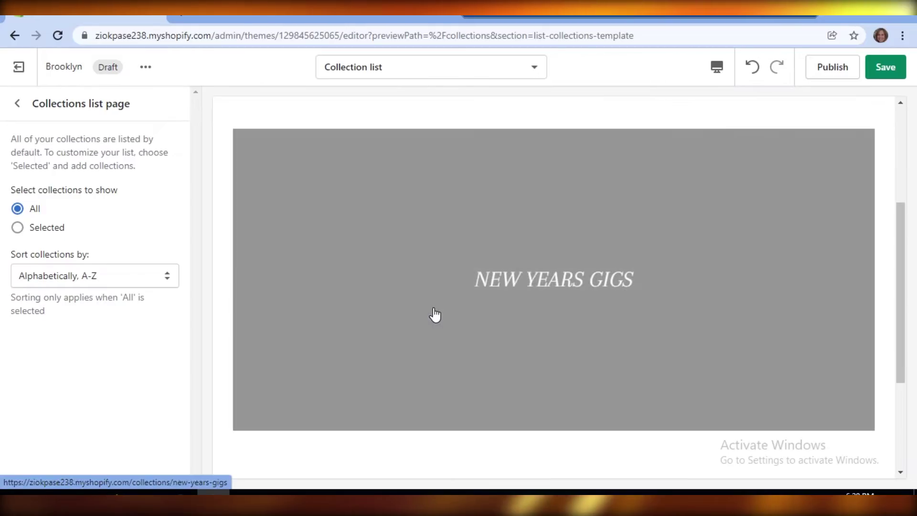
{"action": "scroll", "coordinate": [450, 301], "scroll_direction": "up", "scroll_amount": 4}
{"action": "left_click", "coordinate": [885, 67]}
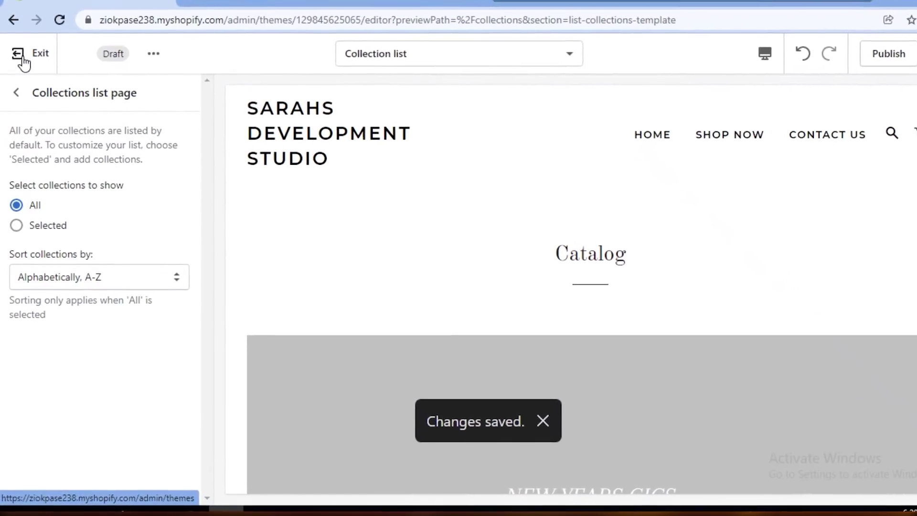
{"action": "left_click", "coordinate": [24, 72]}
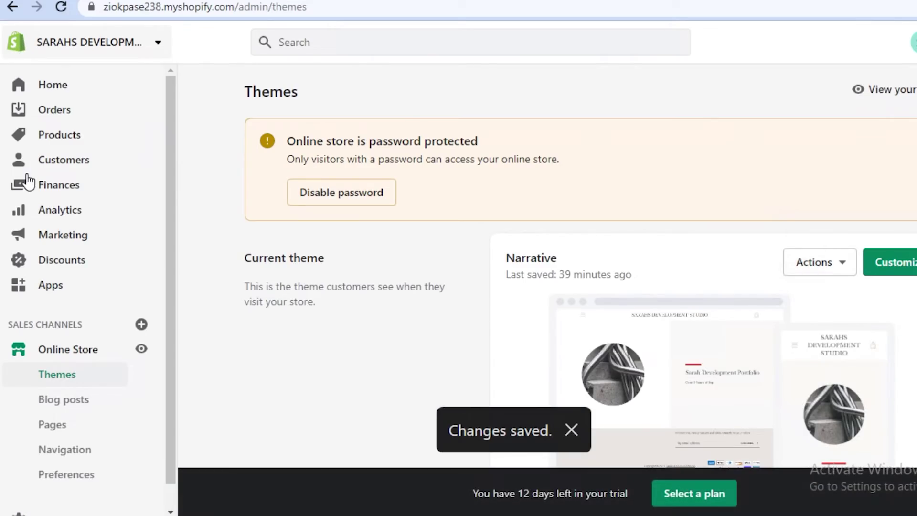
Start a new product in the store's product list and title it BLACK TEE
{"action": "left_click", "coordinate": [56, 140]}
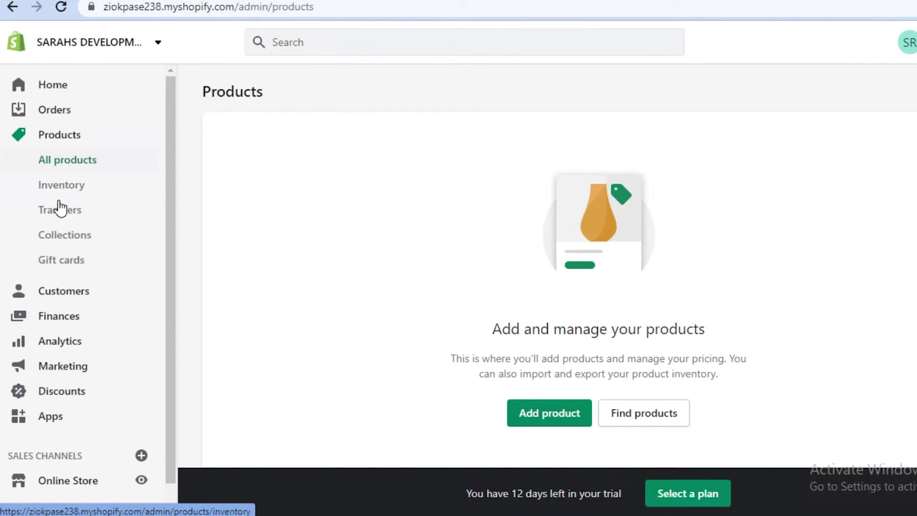
{"action": "left_click", "coordinate": [551, 426]}
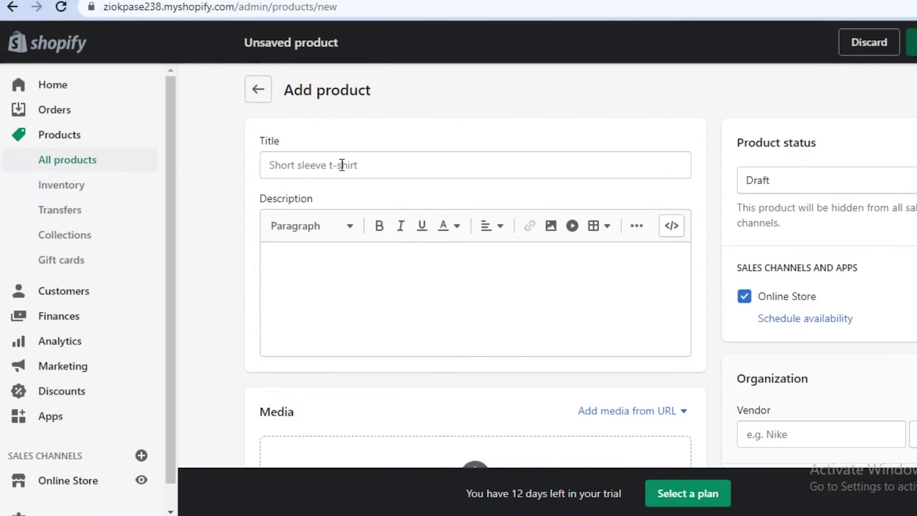
{"action": "left_click", "coordinate": [341, 164]}
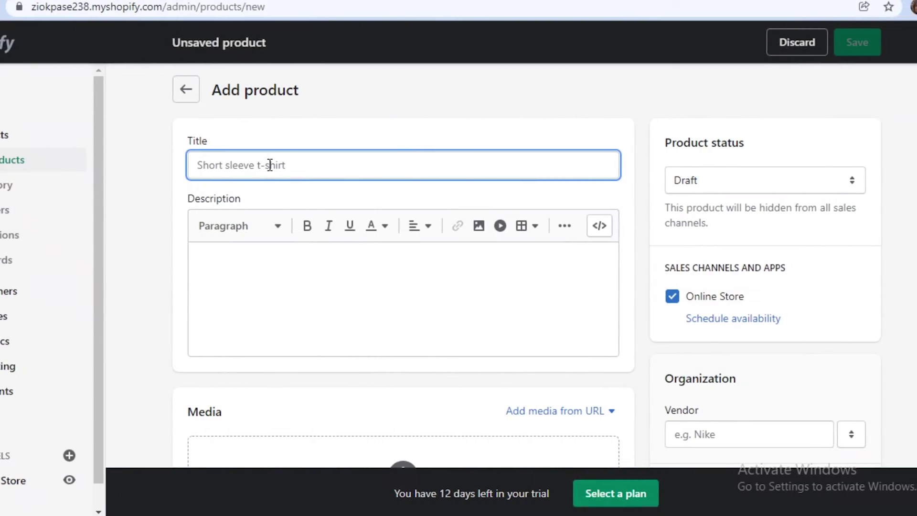
{"action": "type", "text": "BLACK TEE"}
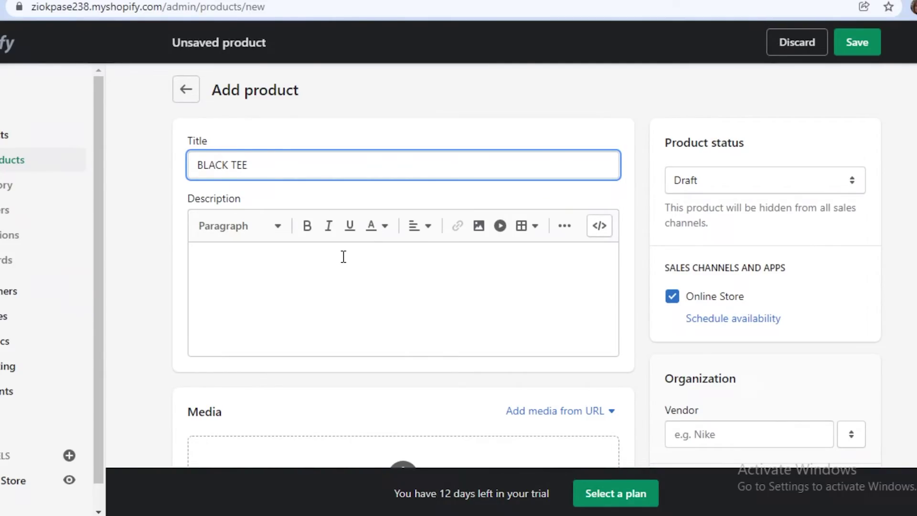
Set the BLACK TEE product's status to Active
{"action": "scroll", "coordinate": [344, 257], "scroll_direction": "down", "scroll_amount": 3}
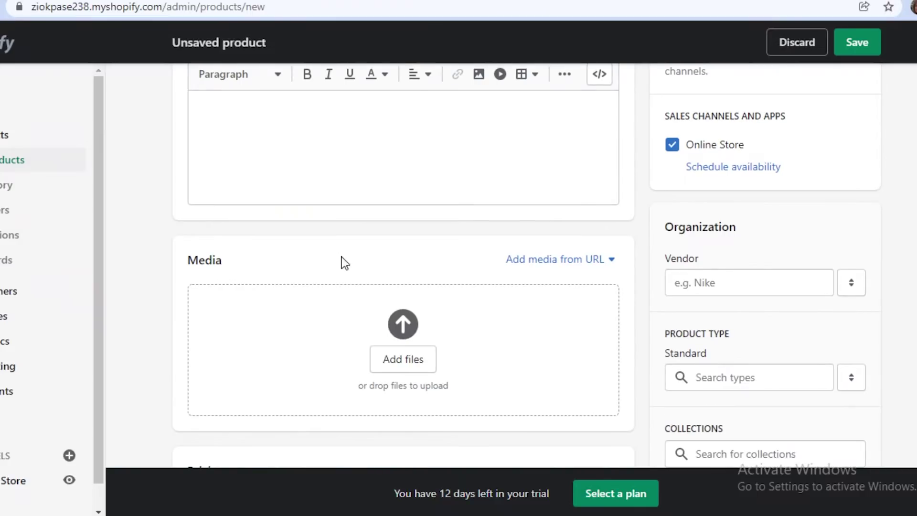
{"action": "scroll", "coordinate": [682, 137], "scroll_direction": "up", "scroll_amount": 3}
{"action": "left_click", "coordinate": [721, 181]}
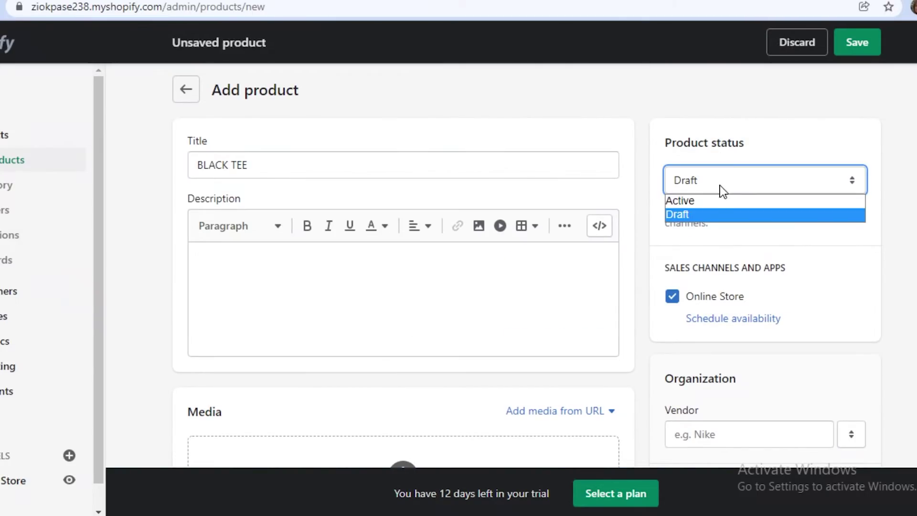
{"action": "left_click", "coordinate": [706, 200]}
Assign the BLACK TEE product to the NEW YEARS GIGS collection
{"action": "scroll", "coordinate": [706, 203], "scroll_direction": "down", "scroll_amount": 5}
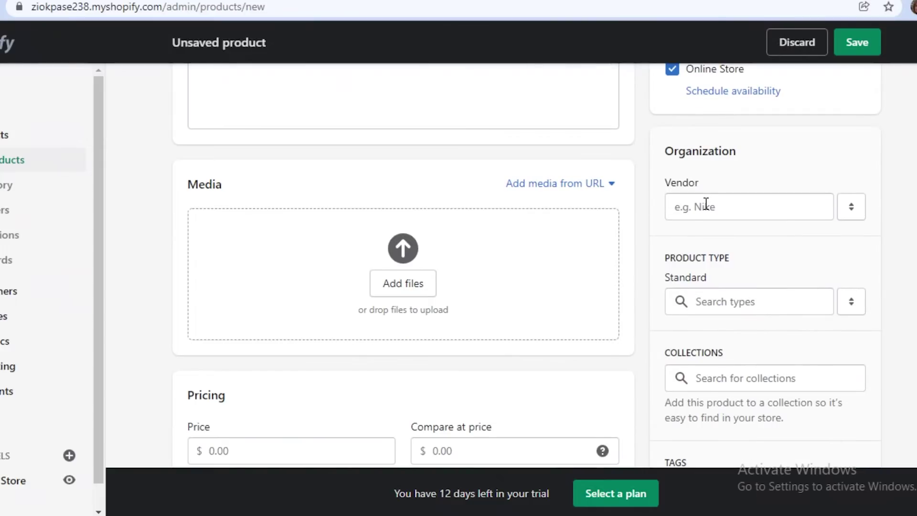
{"action": "left_click", "coordinate": [708, 375]}
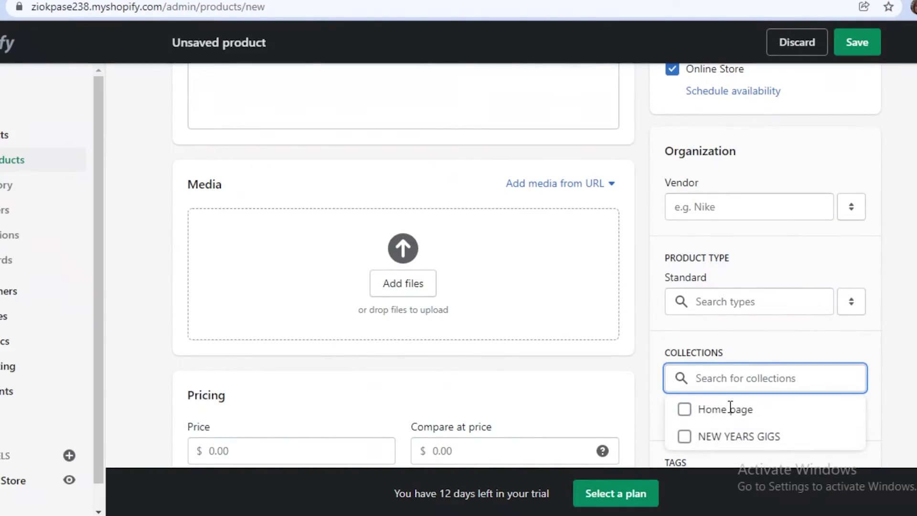
{"action": "scroll", "coordinate": [730, 406], "scroll_direction": "down", "scroll_amount": 2}
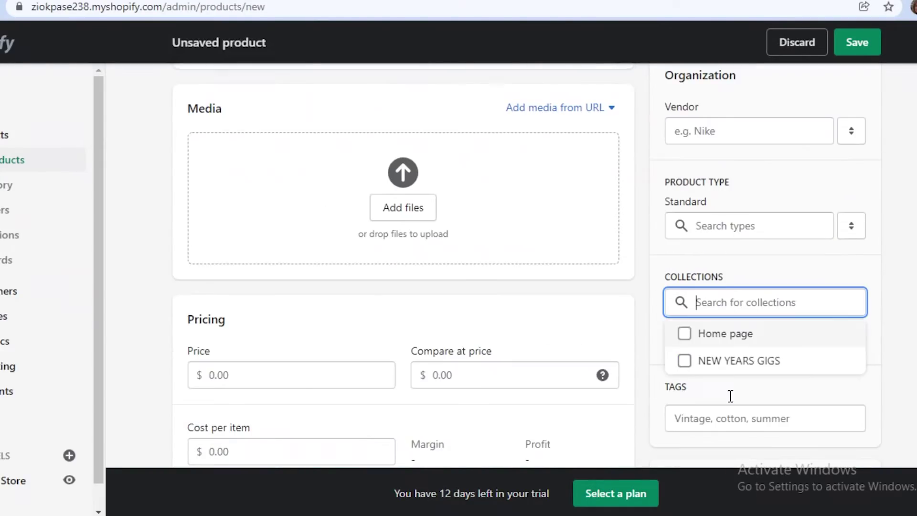
{"action": "left_click", "coordinate": [697, 361]}
{"action": "left_click", "coordinate": [890, 275]}
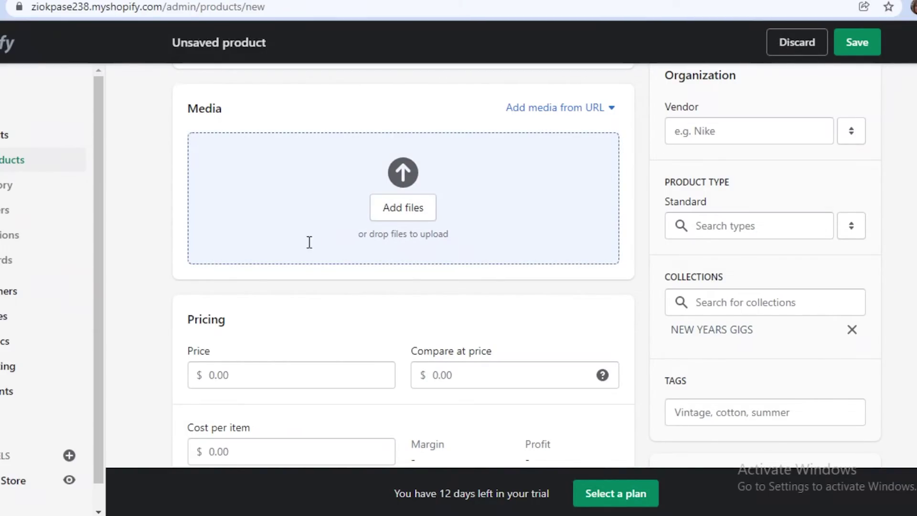
Set the product's price to $4.00 and its cost per item to $2.00
{"action": "scroll", "coordinate": [296, 234], "scroll_direction": "down", "scroll_amount": 3}
{"action": "left_click", "coordinate": [288, 224]}
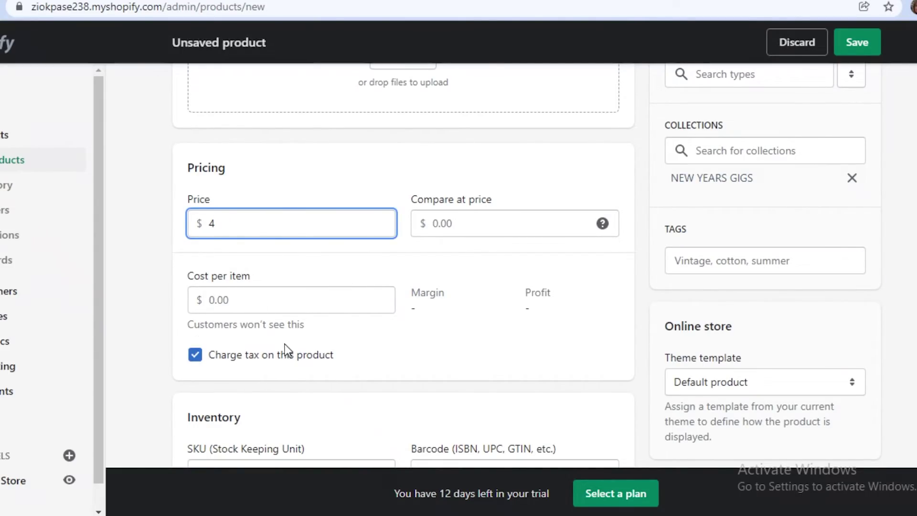
{"action": "left_click", "coordinate": [262, 273]}
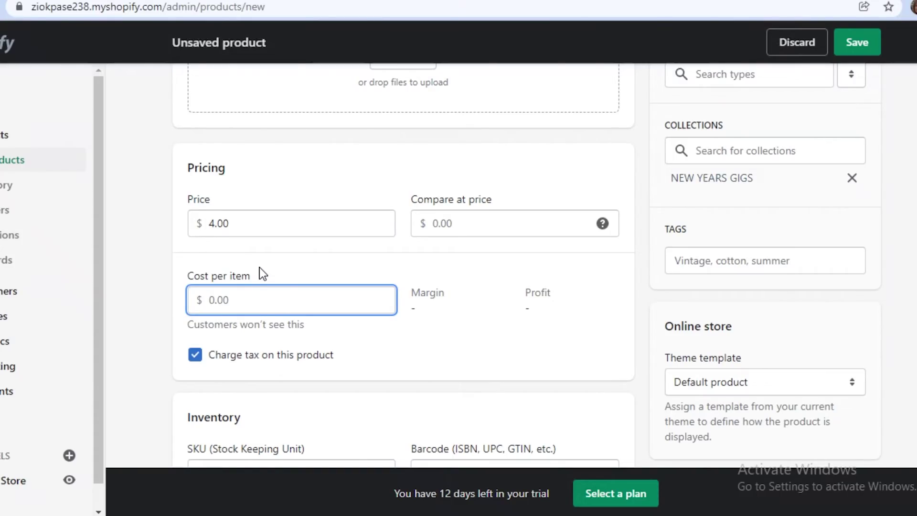
{"action": "type", "text": "2"}
{"action": "left_click", "coordinate": [439, 305]}
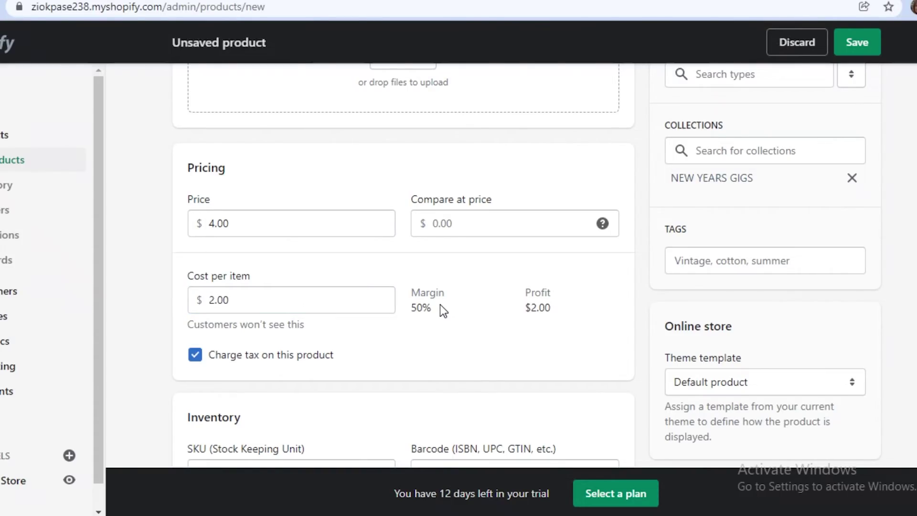
{"action": "left_click", "coordinate": [306, 215]}
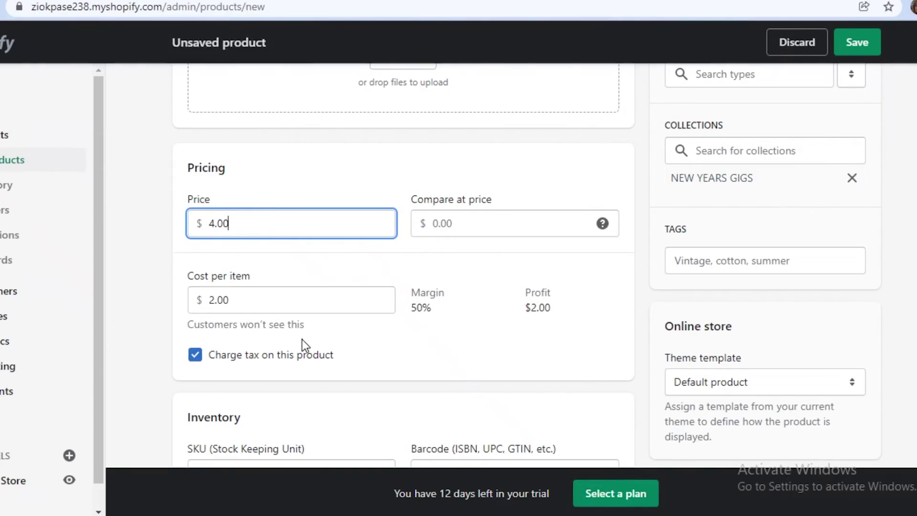
Set the product's available quantity to 44 and save the product
{"action": "scroll", "coordinate": [302, 340], "scroll_direction": "down", "scroll_amount": 3}
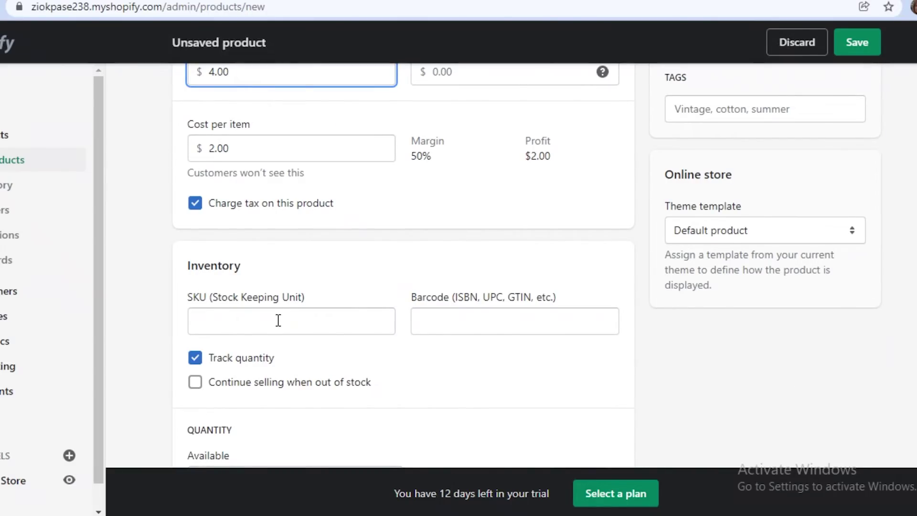
{"action": "scroll", "coordinate": [278, 320], "scroll_direction": "down", "scroll_amount": 2}
{"action": "left_click", "coordinate": [245, 407]}
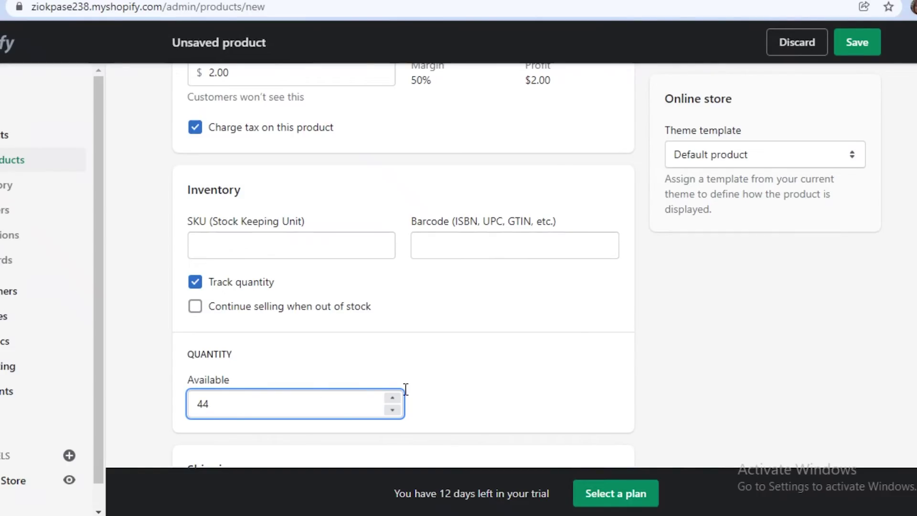
{"action": "scroll", "coordinate": [459, 242], "scroll_direction": "down", "scroll_amount": 5}
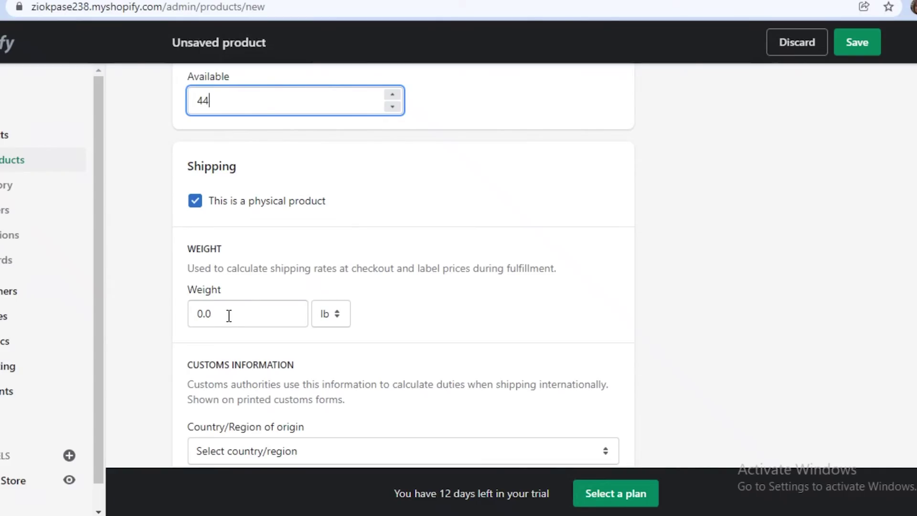
{"action": "left_click", "coordinate": [866, 45]}
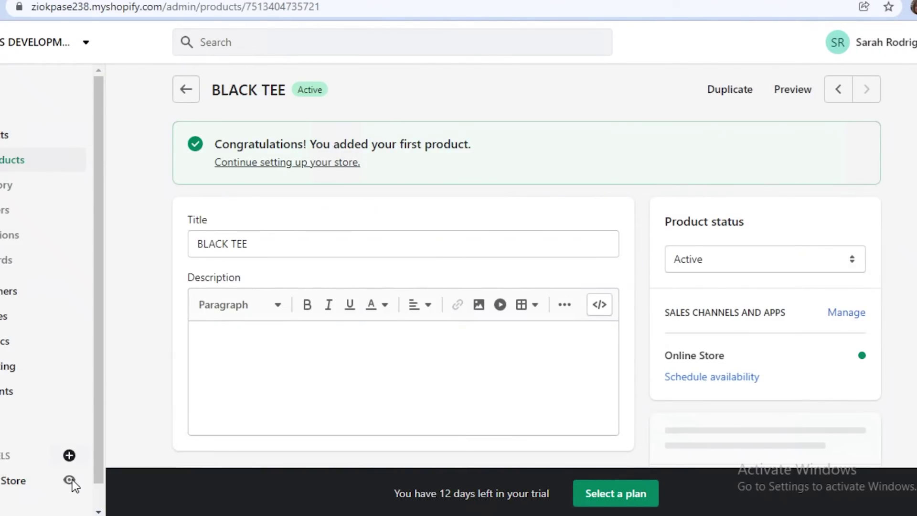
View the live storefront, close it and open the online store's Themes page
{"action": "left_click", "coordinate": [70, 481]}
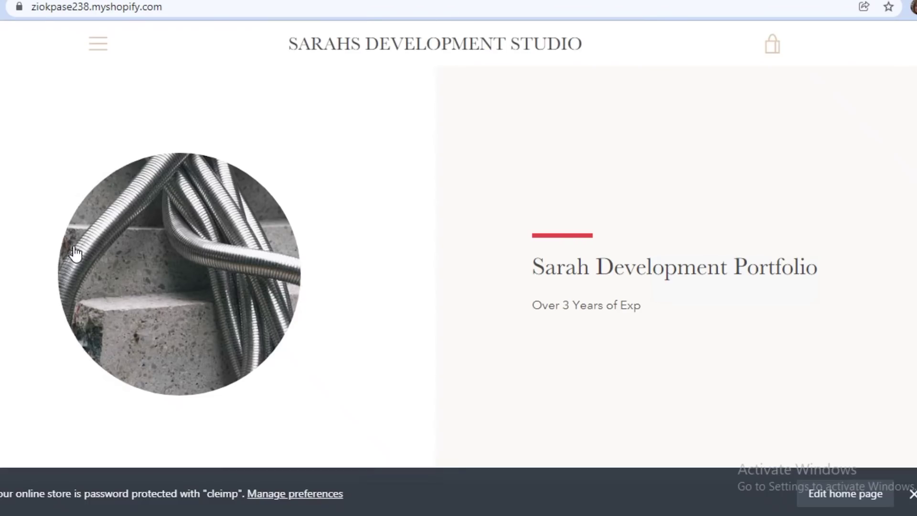
{"action": "key", "text": "ctrl+w"}
{"action": "left_click", "coordinate": [9, 480]}
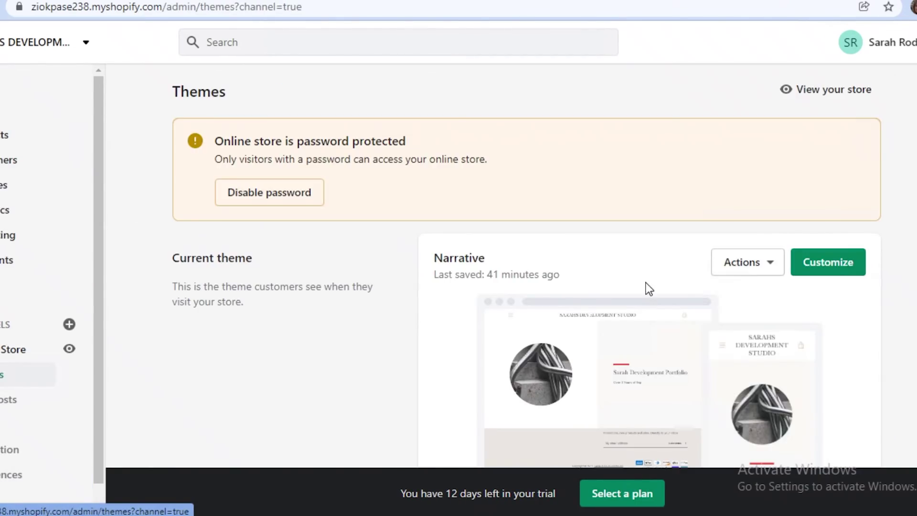
Publish the Brooklyn theme from the theme library as the store's current theme
{"action": "scroll", "coordinate": [652, 286], "scroll_direction": "down", "scroll_amount": 8}
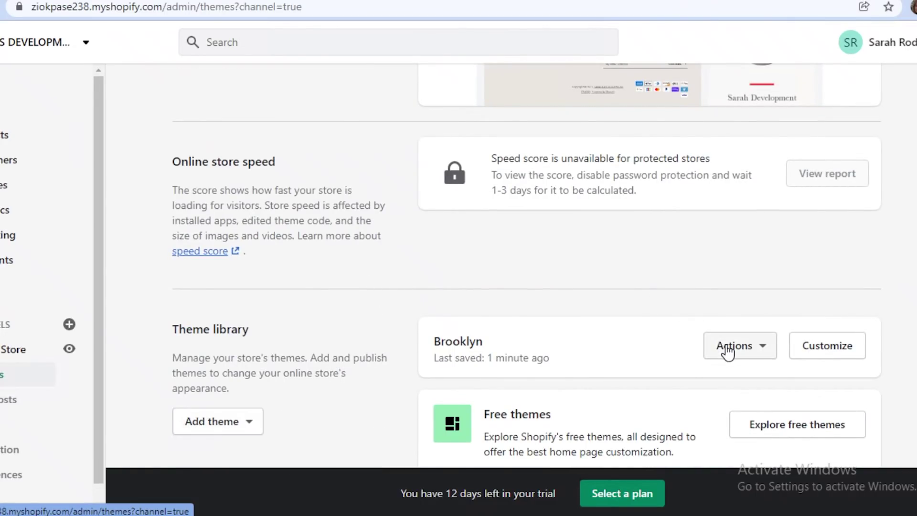
{"action": "left_click", "coordinate": [728, 351]}
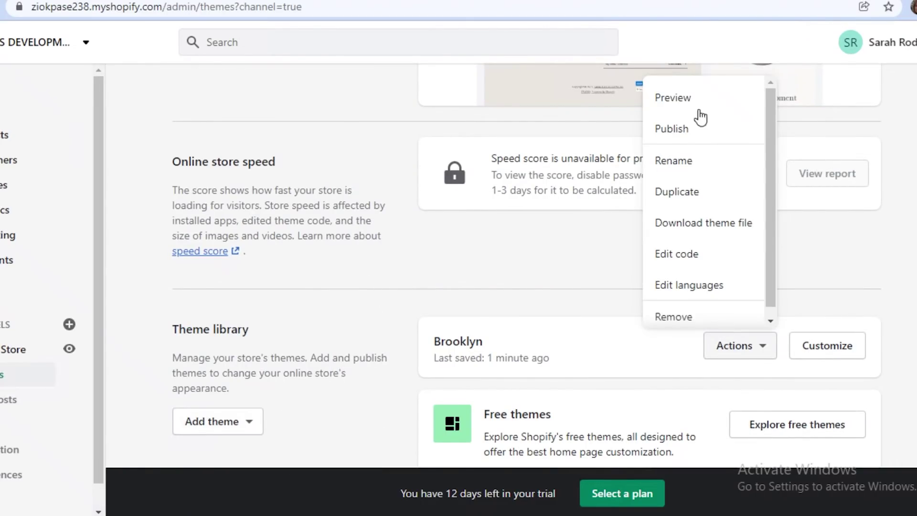
{"action": "left_click", "coordinate": [670, 130]}
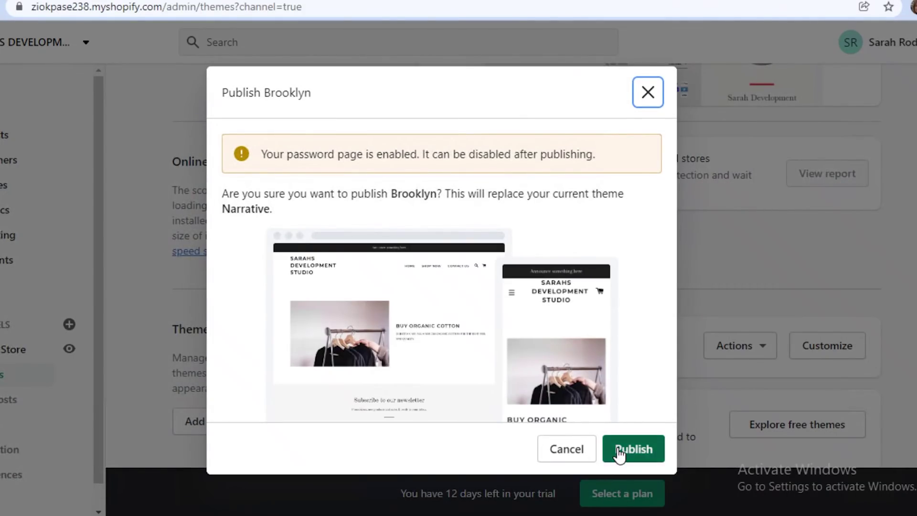
{"action": "left_click", "coordinate": [619, 454]}
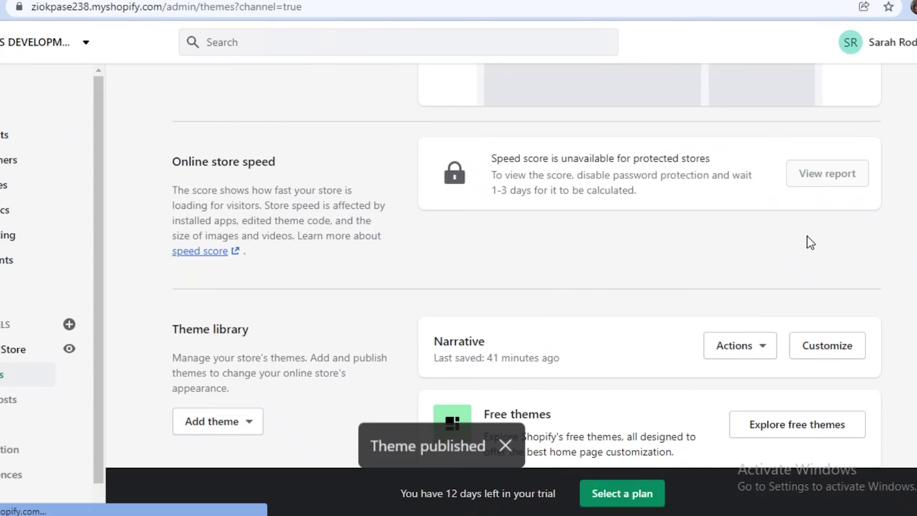
{"action": "scroll", "coordinate": [812, 234], "scroll_direction": "up", "scroll_amount": 3}
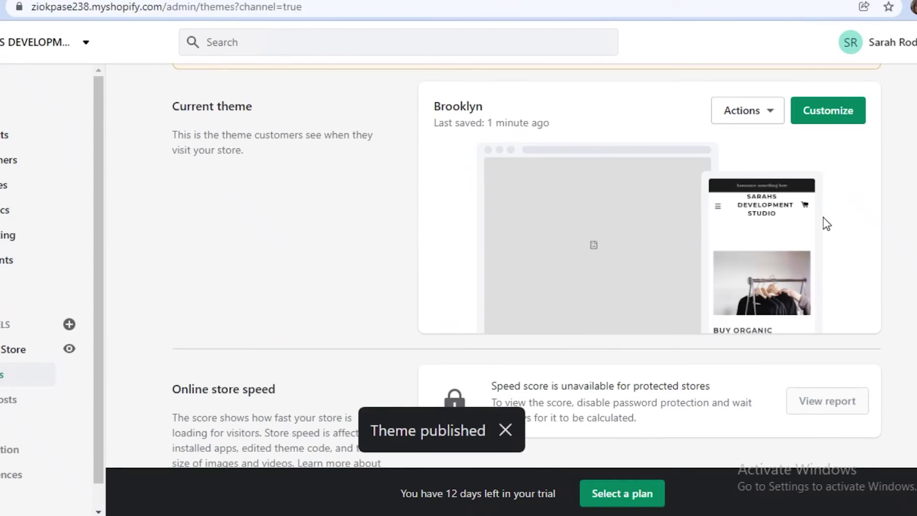
{"action": "left_click", "coordinate": [770, 115]}
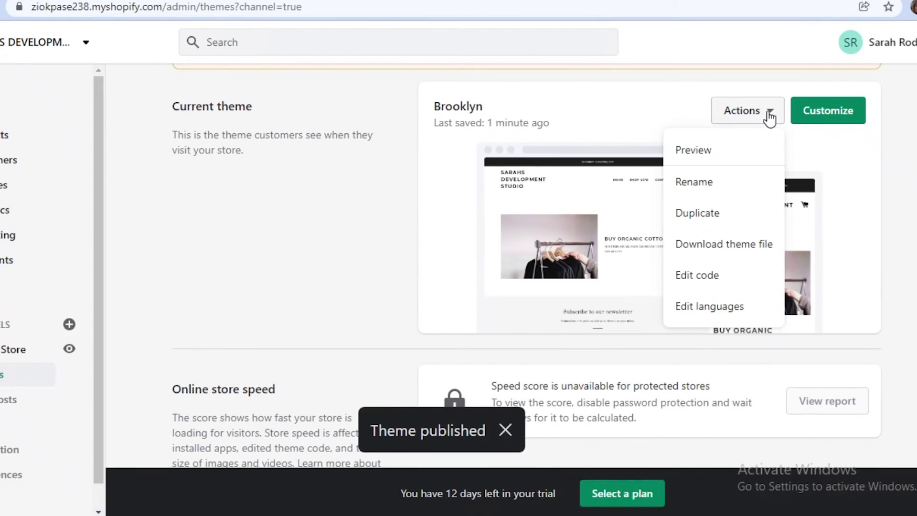
{"action": "left_click", "coordinate": [717, 184]}
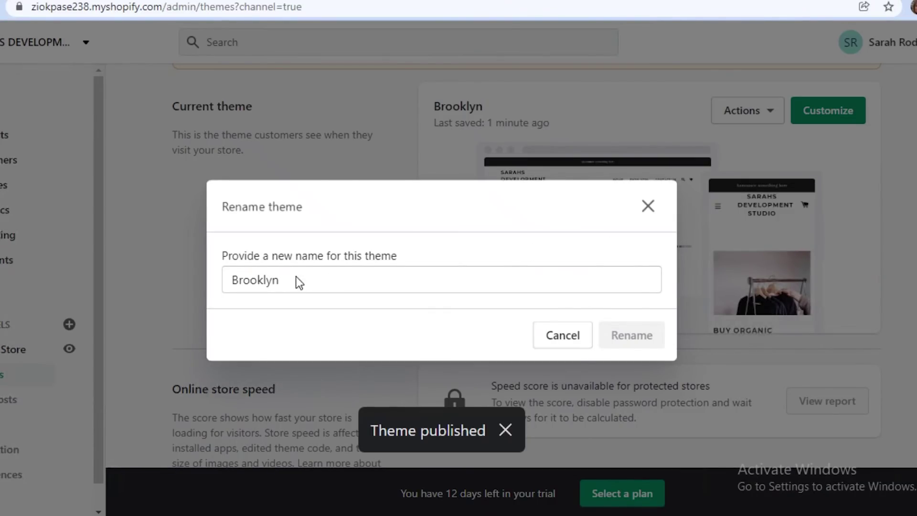
{"action": "left_click", "coordinate": [562, 335]}
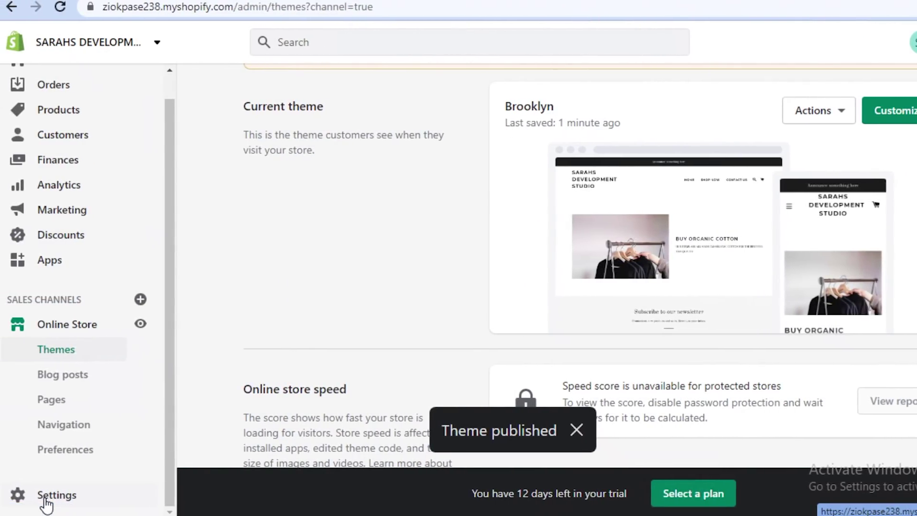
Change the store name to ORGANIX COTTON in the basic information of the store details settings
{"action": "left_click", "coordinate": [46, 499]}
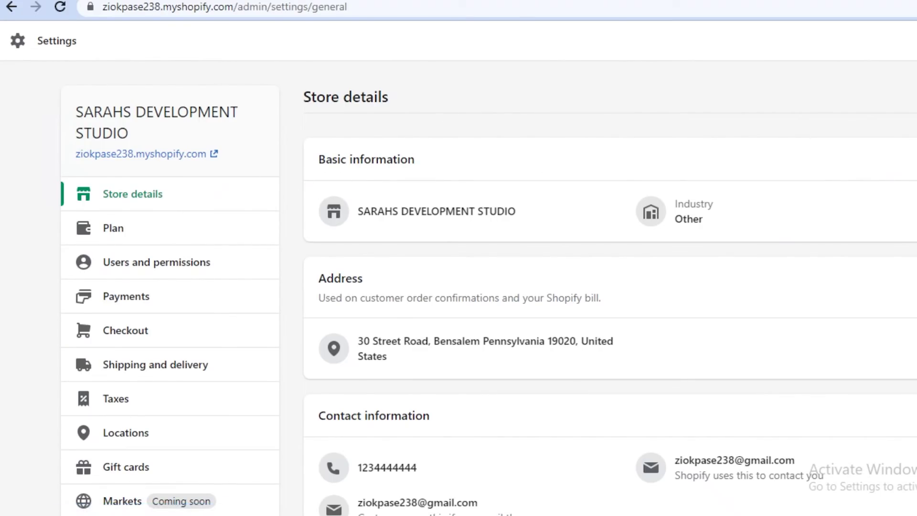
{"action": "left_click", "coordinate": [828, 211]}
{"action": "triple_click", "coordinate": [431, 227]}
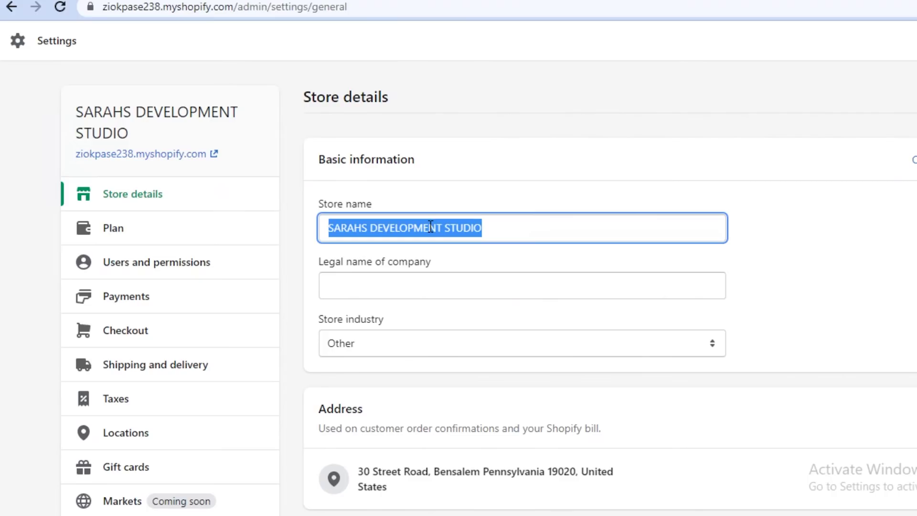
{"action": "type", "text": "ORGAN"}
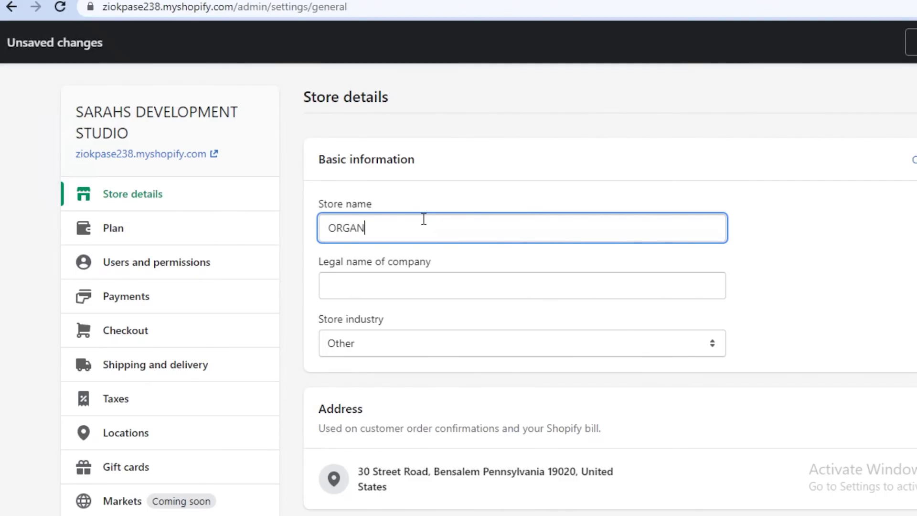
{"action": "type", "text": "IX COTTON"}
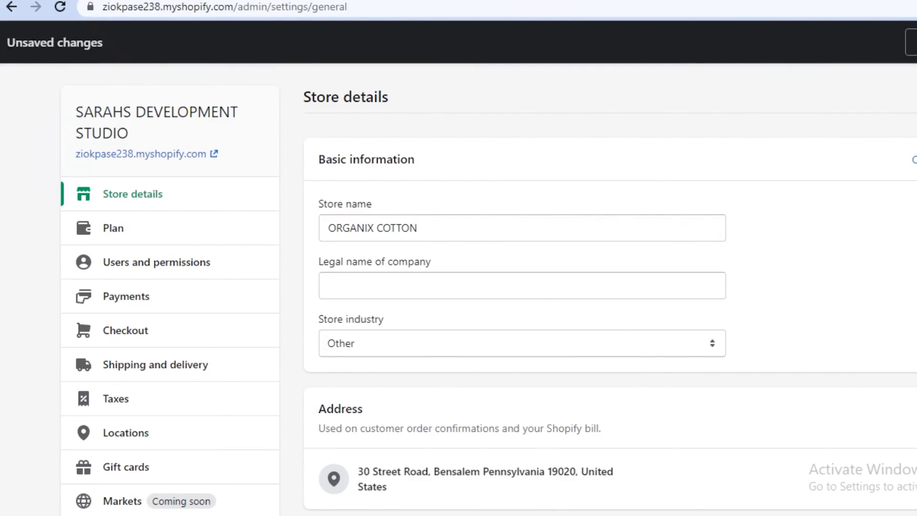
Save the changed store details and open the storefront to review its home page
{"action": "left_click", "coordinate": [910, 42]}
{"action": "left_click", "coordinate": [123, 154]}
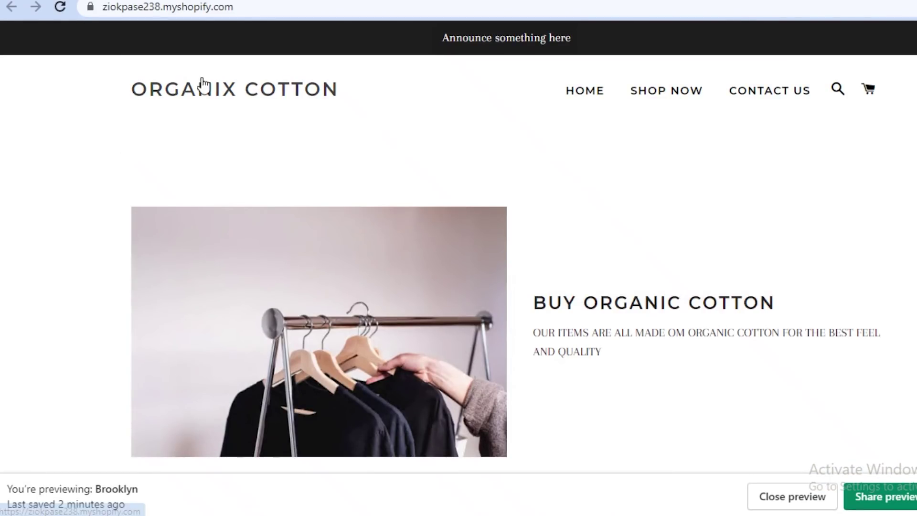
{"action": "scroll", "coordinate": [669, 119], "scroll_direction": "down", "scroll_amount": 8}
{"action": "scroll", "coordinate": [672, 120], "scroll_direction": "up", "scroll_amount": 8}
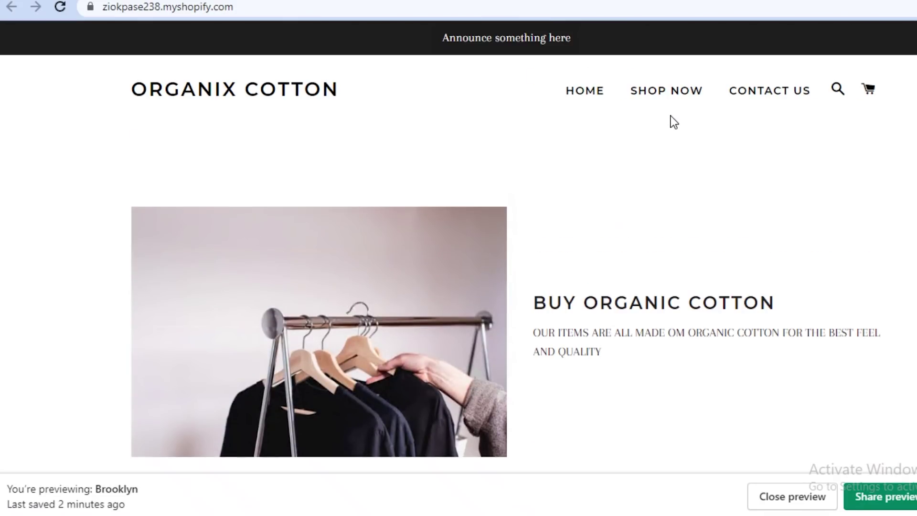
Open the storefront's shop catalog and look through the products of the NEW YEARS GIGS collection
{"action": "left_click", "coordinate": [671, 89]}
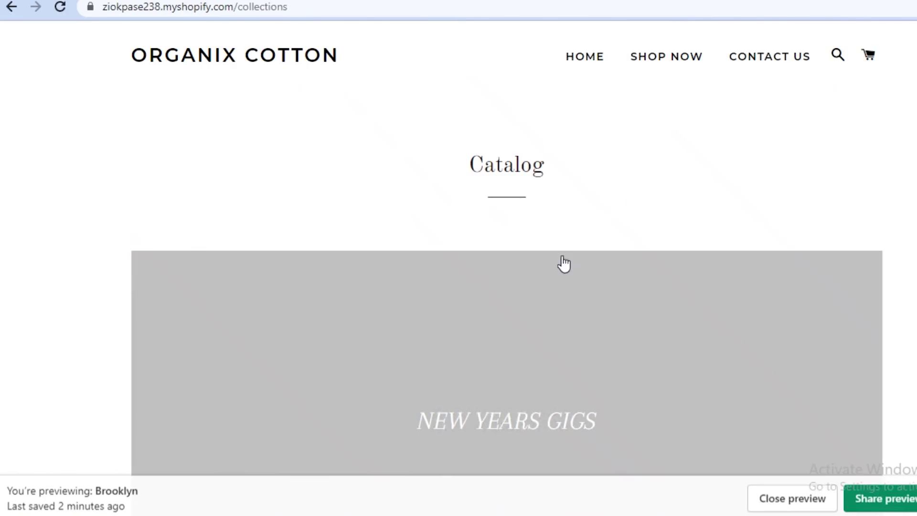
{"action": "scroll", "coordinate": [444, 324], "scroll_direction": "down", "scroll_amount": 3}
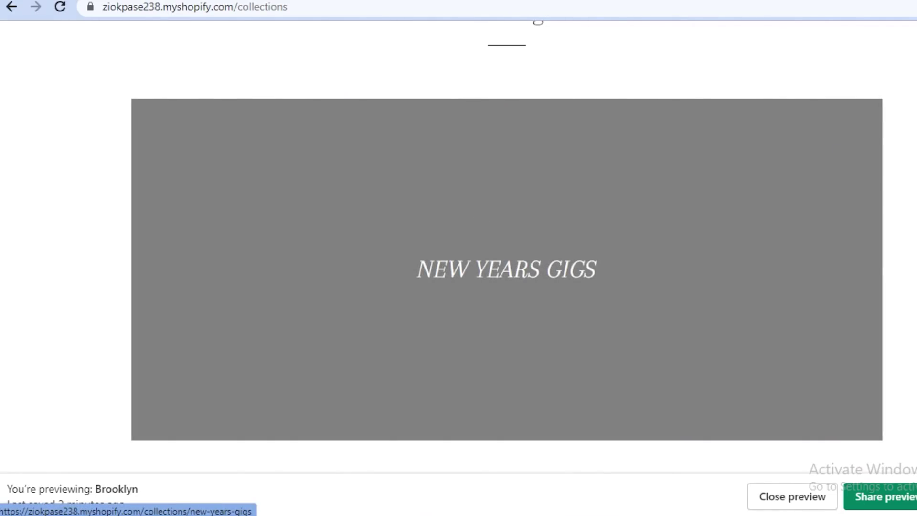
{"action": "scroll", "coordinate": [432, 223], "scroll_direction": "down", "scroll_amount": 4}
{"action": "scroll", "coordinate": [428, 217], "scroll_direction": "up", "scroll_amount": 7}
{"action": "left_click", "coordinate": [262, 319]}
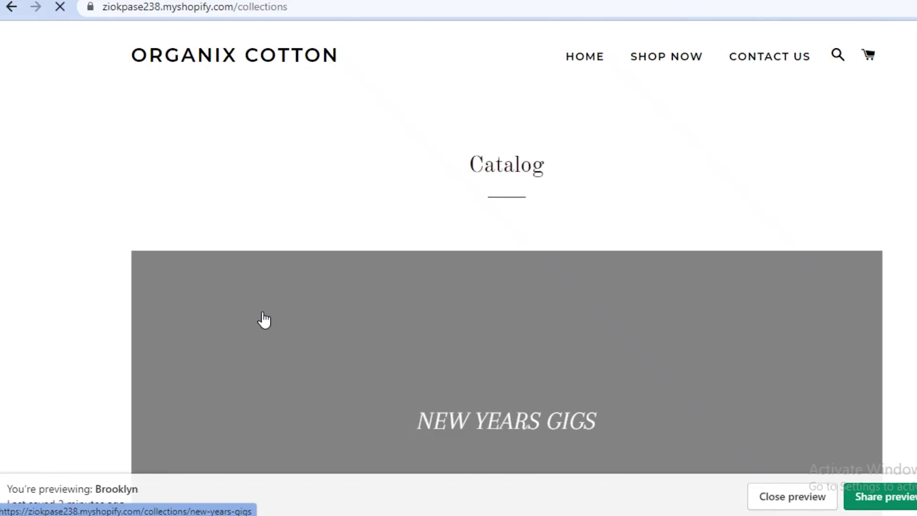
{"action": "scroll", "coordinate": [296, 232], "scroll_direction": "down", "scroll_amount": 8}
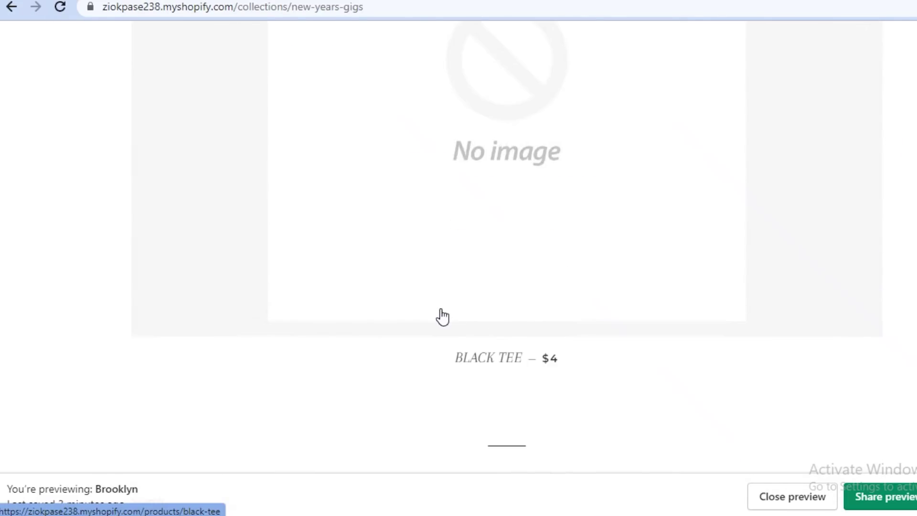
{"action": "scroll", "coordinate": [464, 330], "scroll_direction": "down", "scroll_amount": 3}
{"action": "scroll", "coordinate": [456, 239], "scroll_direction": "up", "scroll_amount": 6}
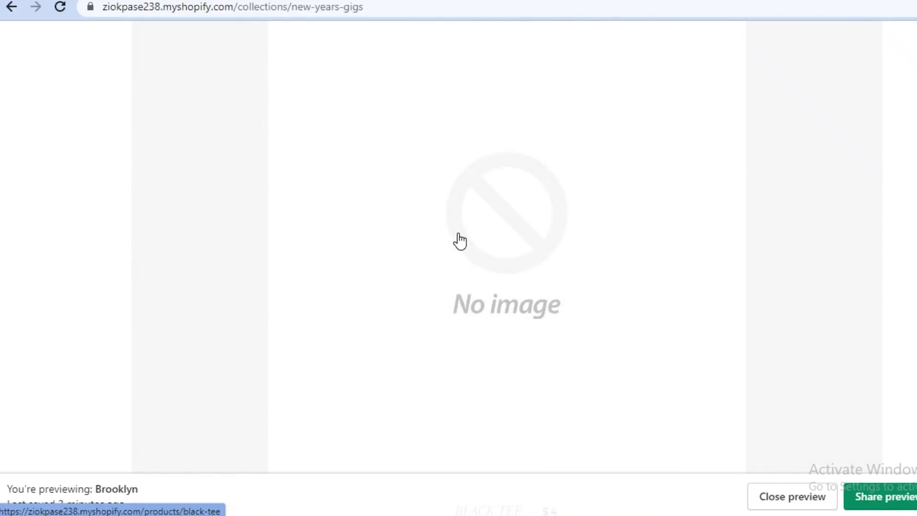
{"action": "scroll", "coordinate": [522, 188], "scroll_direction": "down", "scroll_amount": 5}
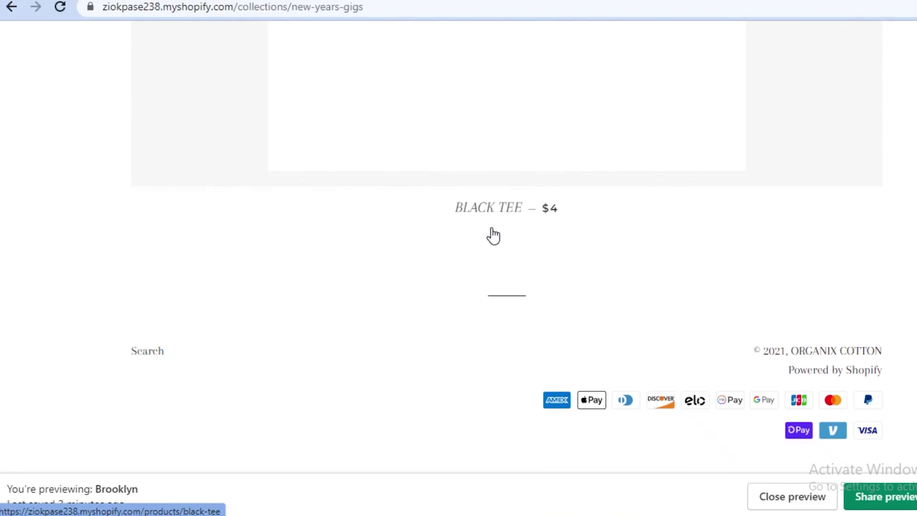
View the BLACK TEE product page on the storefront and return to the store admin's home page
{"action": "left_click", "coordinate": [559, 117]}
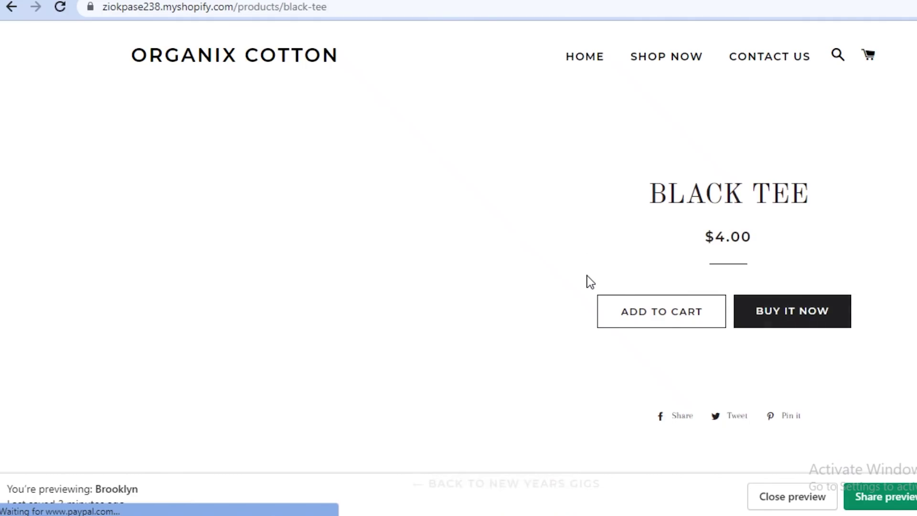
{"action": "scroll", "coordinate": [621, 258], "scroll_direction": "down", "scroll_amount": 3}
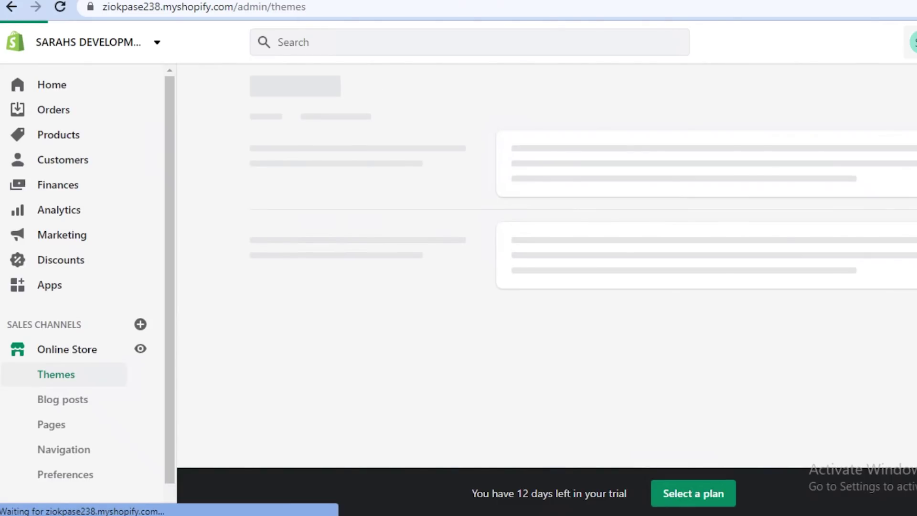
{"action": "left_click", "coordinate": [52, 92]}
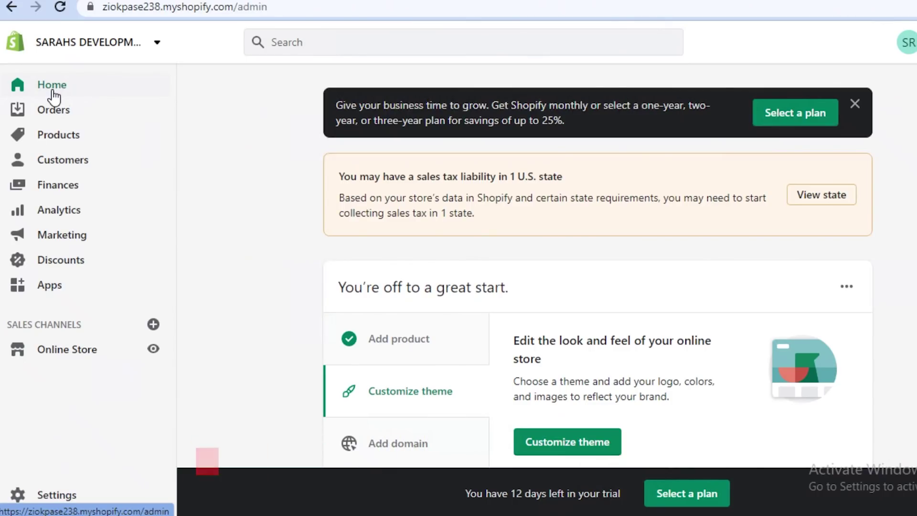